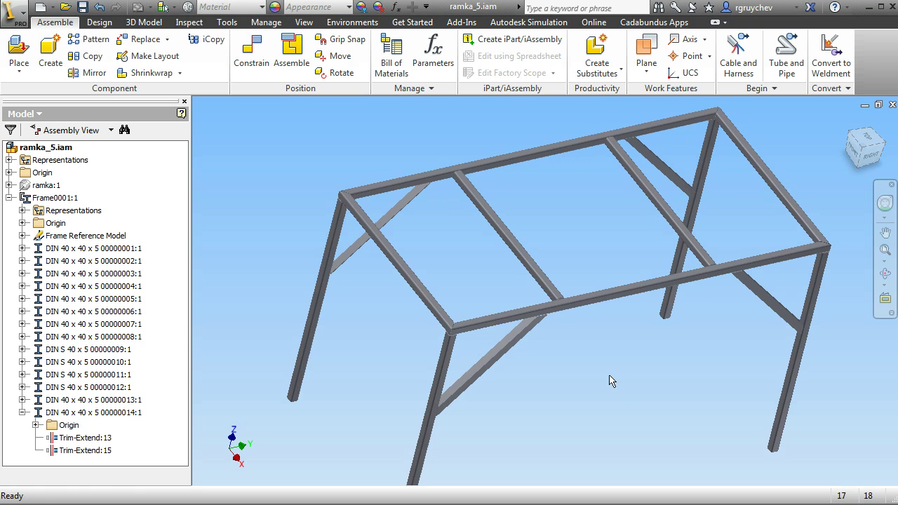
- Enter the Frame Analysis environment for the frame assembly and create a static analysis simulation named Simulation:1
left_click(104, 24)
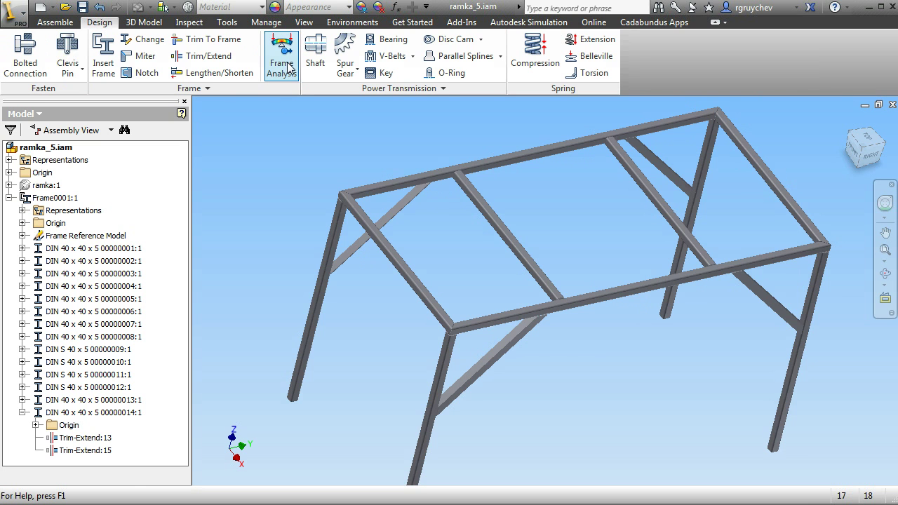
left_click(351, 22)
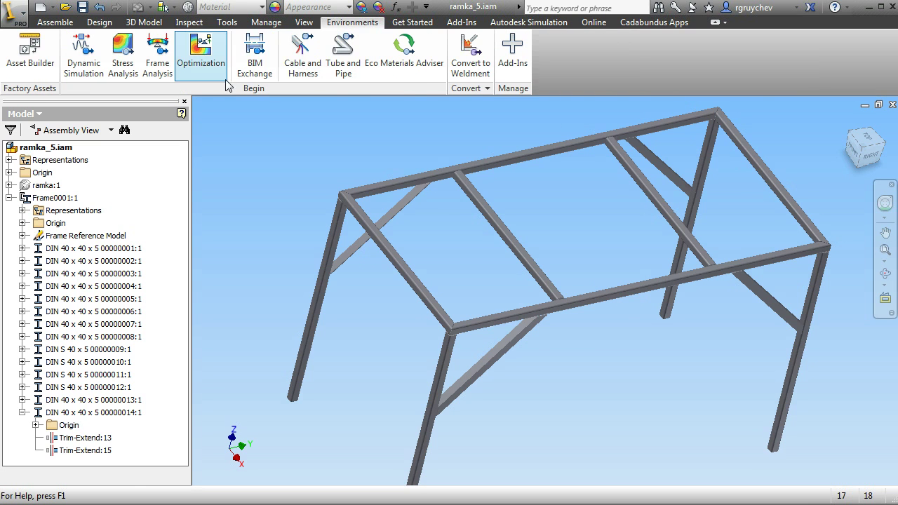
left_click(167, 74)
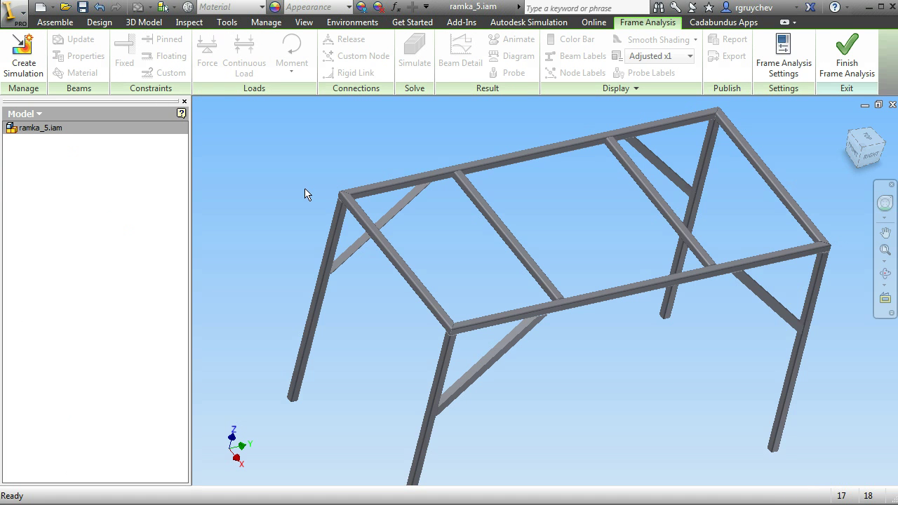
left_click(25, 63)
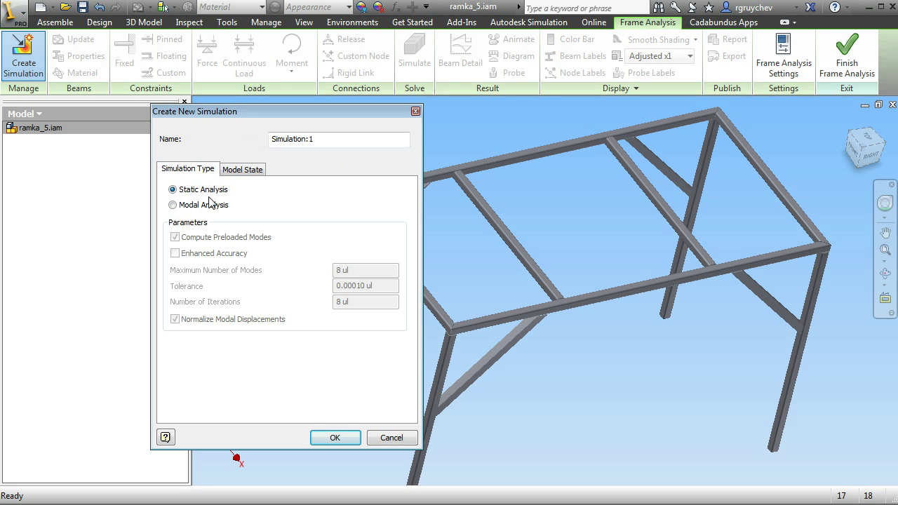
left_click(336, 438)
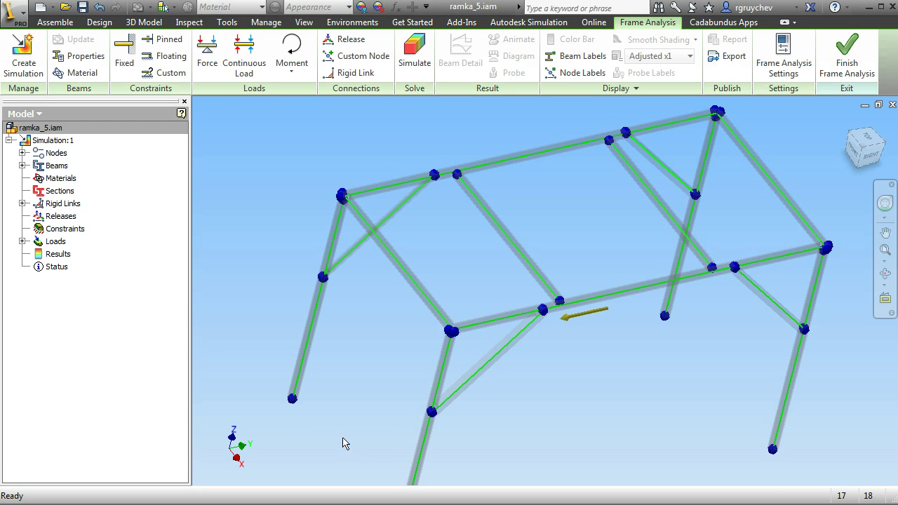
- Examine the generated beams, nodes and joints across the frame's top and corner connections
middle_click_drag(466, 340, 466, 332)
scroll(465, 332, "up", 3)
scroll(456, 322, "down", 2)
middle_click_drag(341, 257, 346, 283)
scroll(568, 249, "down", 2)
scroll(324, 238, "up", 3)
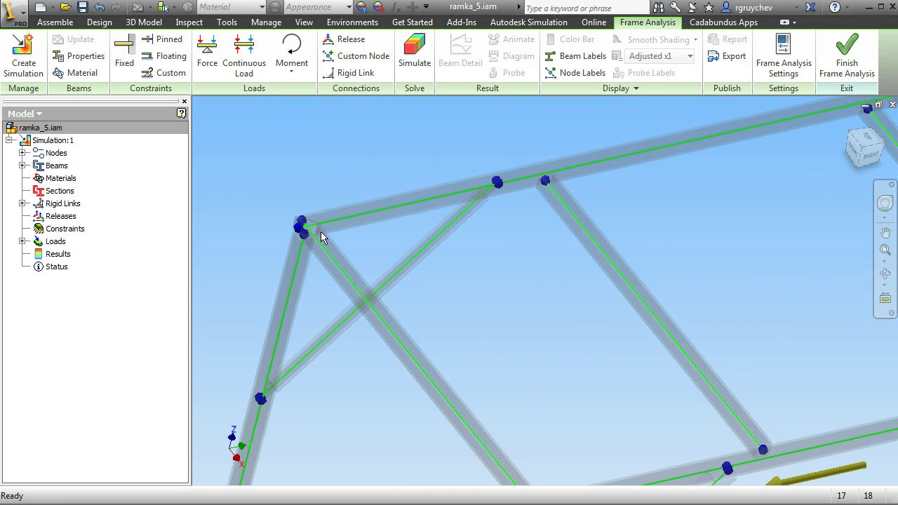
scroll(324, 238, "down", 2)
scroll(457, 196, "up", 3)
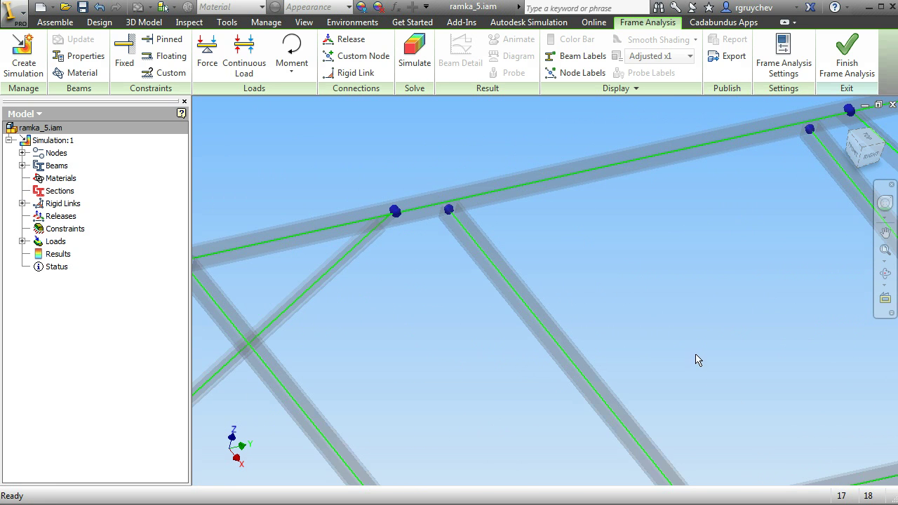
middle_click_drag(677, 344, 620, 279)
scroll(583, 314, "down", 2)
scroll(628, 402, "up", 3)
scroll(629, 404, "down", 3)
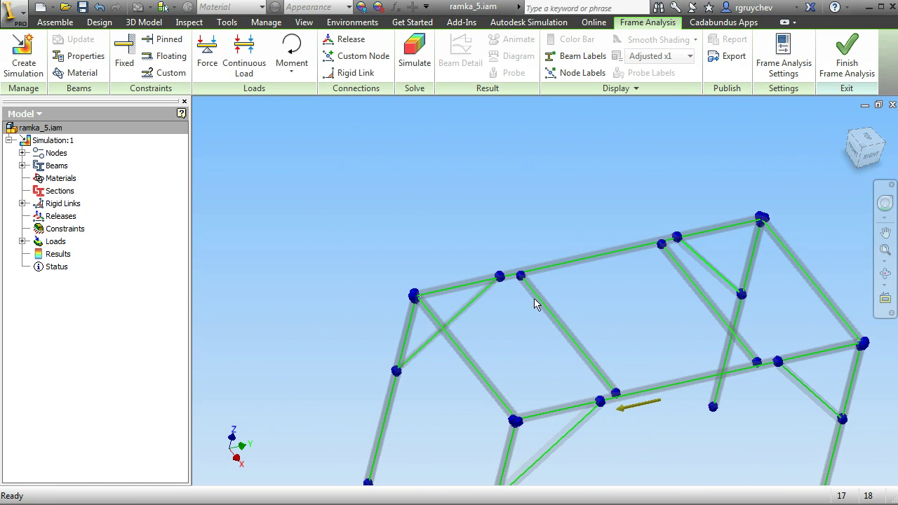
scroll(523, 280, "up", 3)
scroll(612, 374, "down", 3)
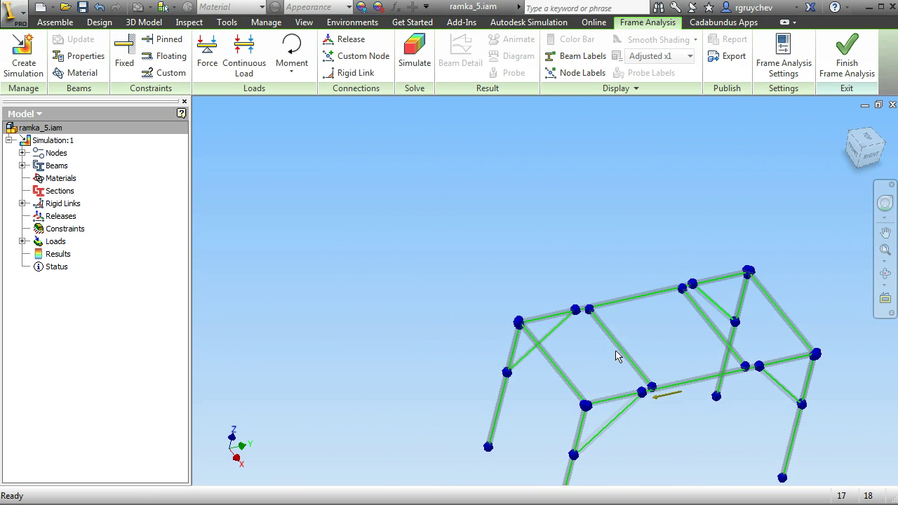
scroll(578, 301, "up", 3)
scroll(603, 307, "up", 2)
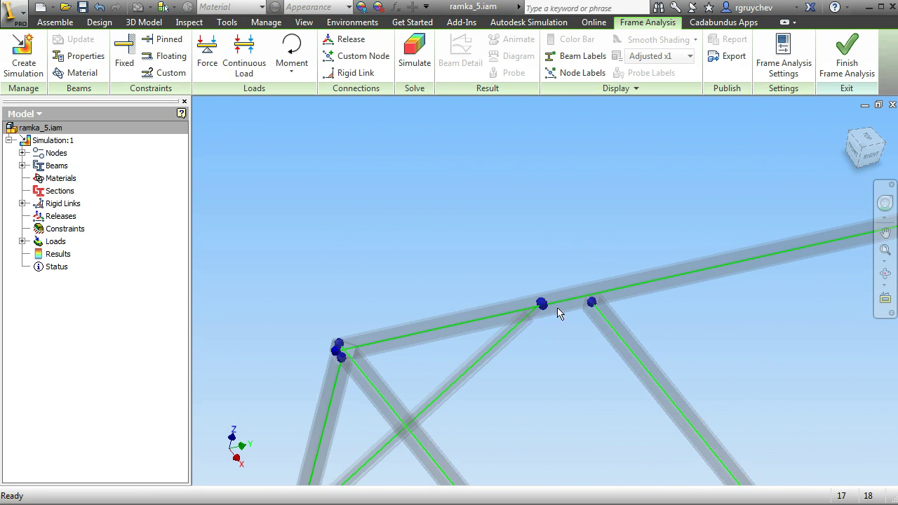
scroll(568, 313, "up", 4)
scroll(533, 326, "down", 5)
middle_click_drag(540, 381, 397, 232)
middle_click_drag(338, 238, 346, 259)
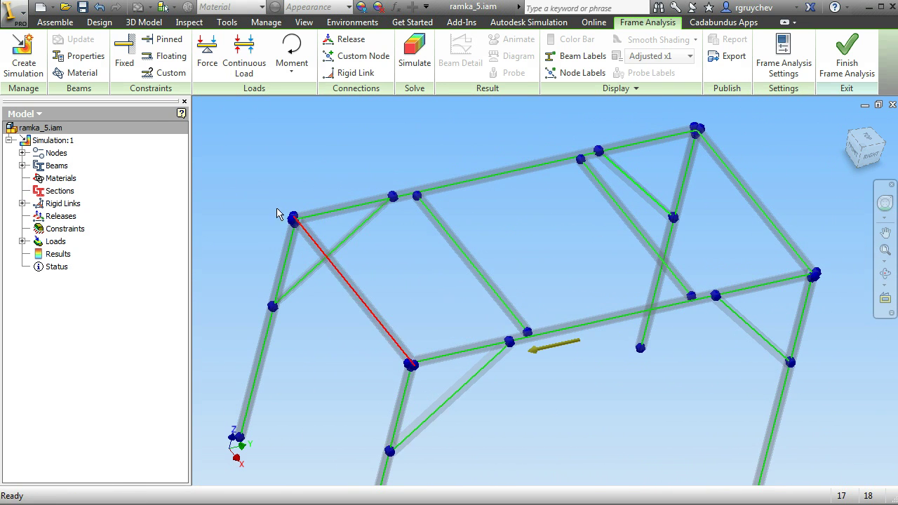
middle_click_drag(490, 286, 495, 304)
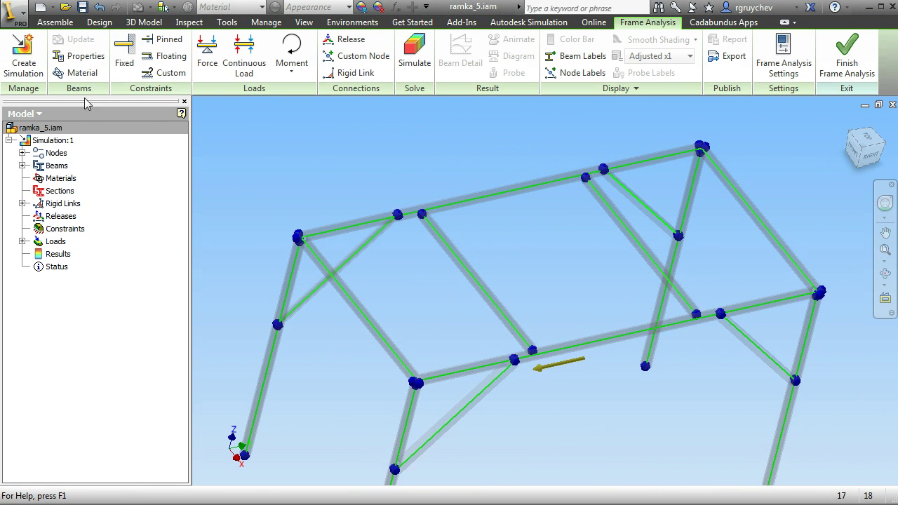
- Review the beams' material data and their section properties without changing them
left_click(82, 73)
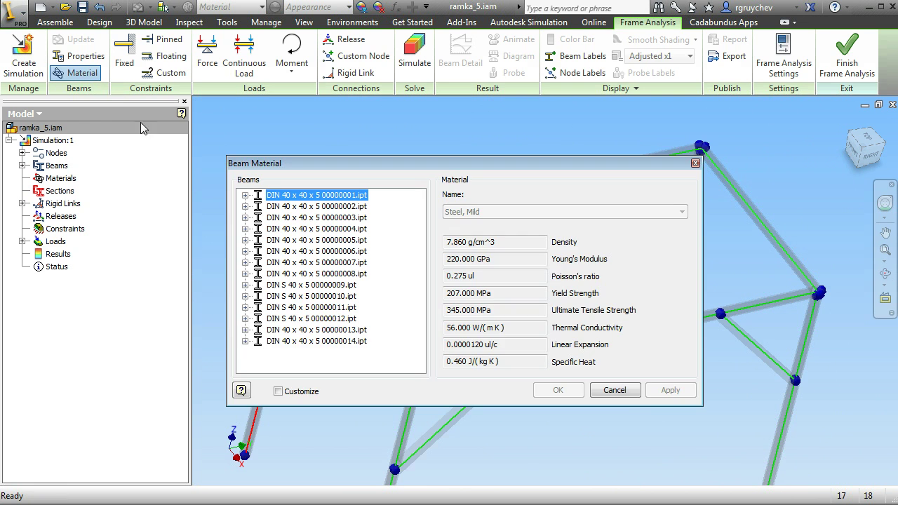
left_click(624, 397)
left_click(81, 57)
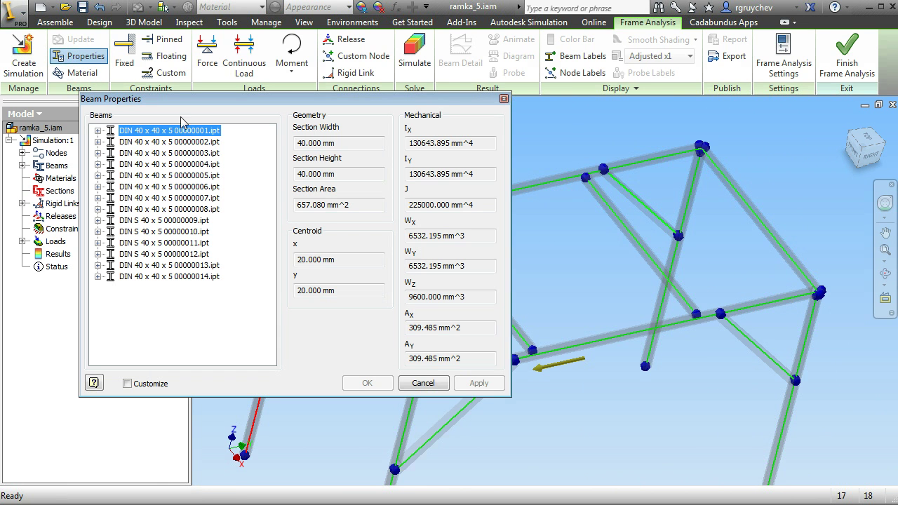
left_click(423, 383)
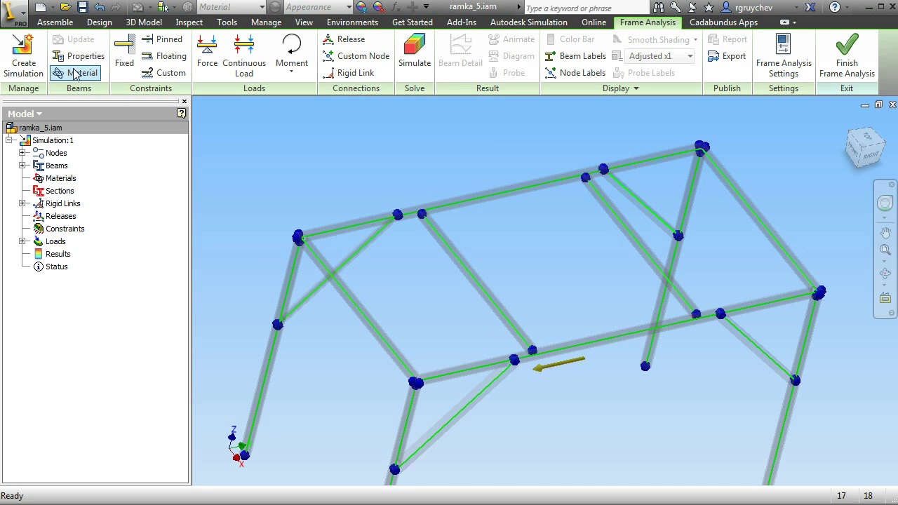
- Inspect the separate beam end nodes at the frame's upper corner joint and the neighbouring brace connections
mouse_move(432, 261)
middle_mouse_down()
mouse_move(425, 243)
mouse_move(434, 247)
middle_mouse_up()
scroll(297, 225, "down", 3)
scroll(273, 228, "down", 3)
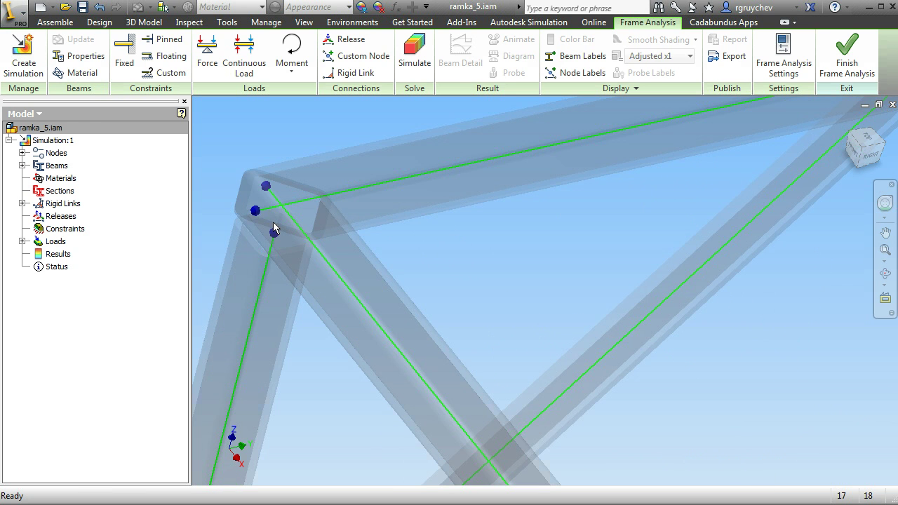
scroll(282, 234, "up", 3)
scroll(261, 218, "down", 4)
middle_click_drag(261, 218, 321, 234)
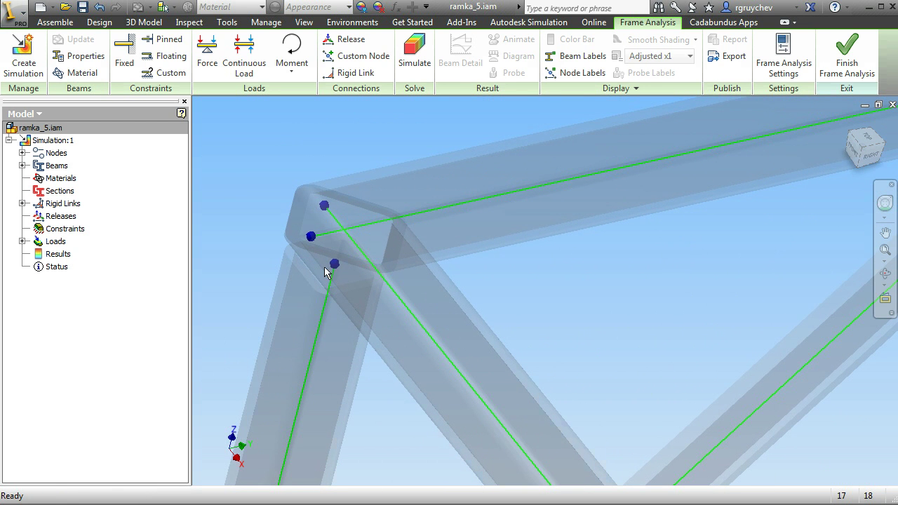
scroll(355, 255, "up", 4)
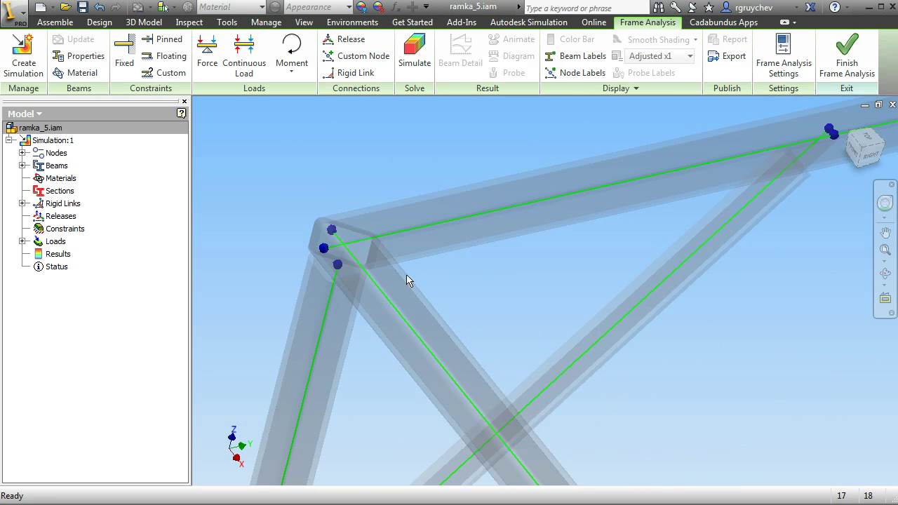
middle_click_drag(535, 307, 489, 280)
scroll(491, 280, "up", 3)
middle_click_drag(528, 306, 505, 269)
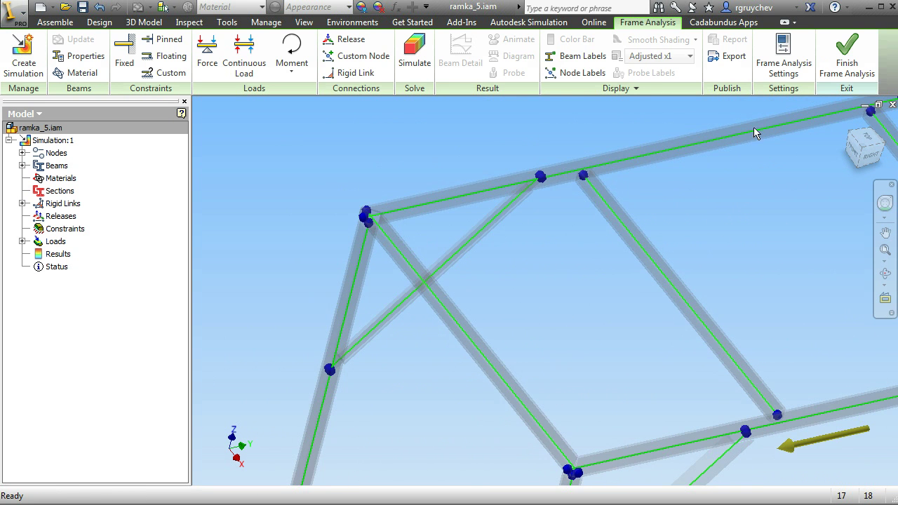
- Set the beam model's rigid link tolerance to 10%, enable Trim Mitered Beam Ends, and update the simulation
left_click(779, 69)
left_click(244, 117)
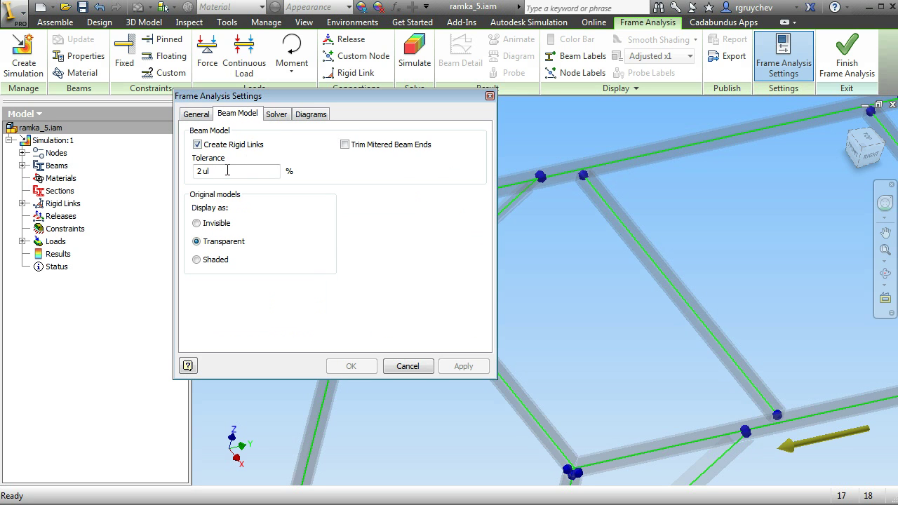
left_click_drag(203, 173, 189, 177)
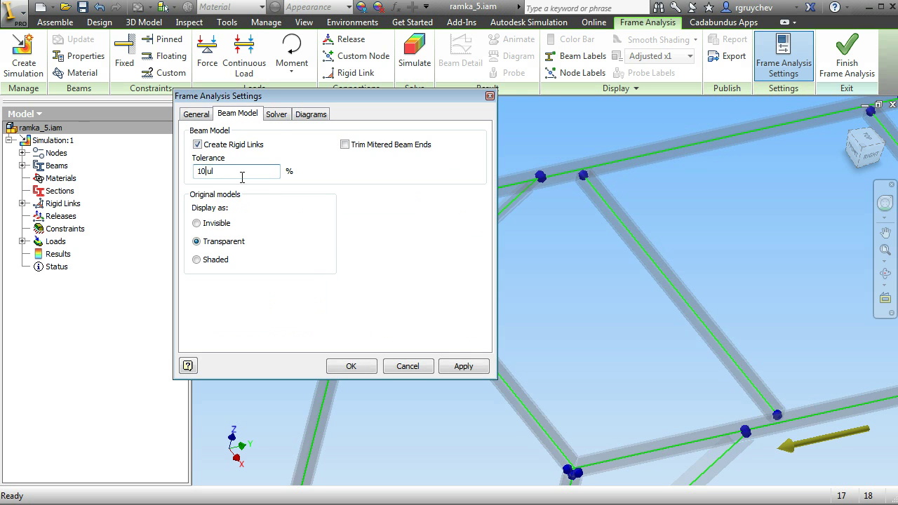
left_click_drag(377, 98, 301, 101)
middle_click_drag(484, 393, 495, 352)
scroll(586, 450, "up", 5)
left_click(270, 148)
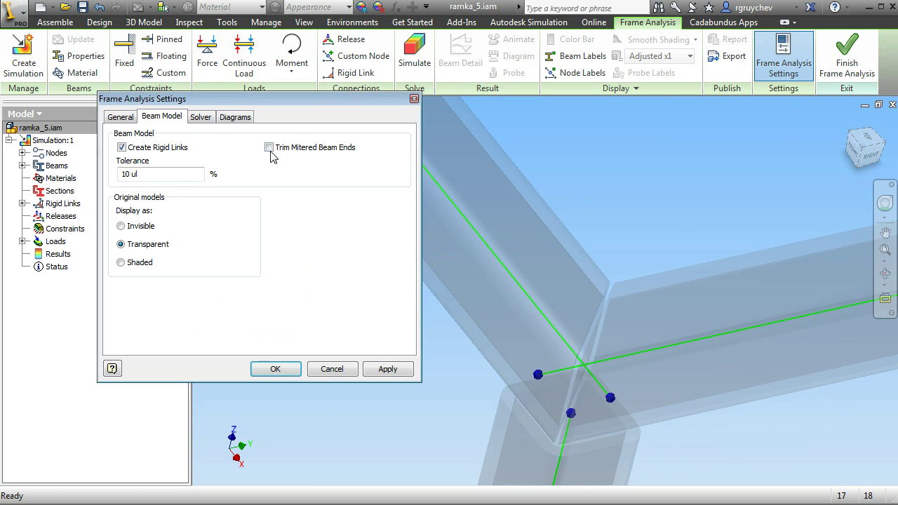
left_click(388, 370)
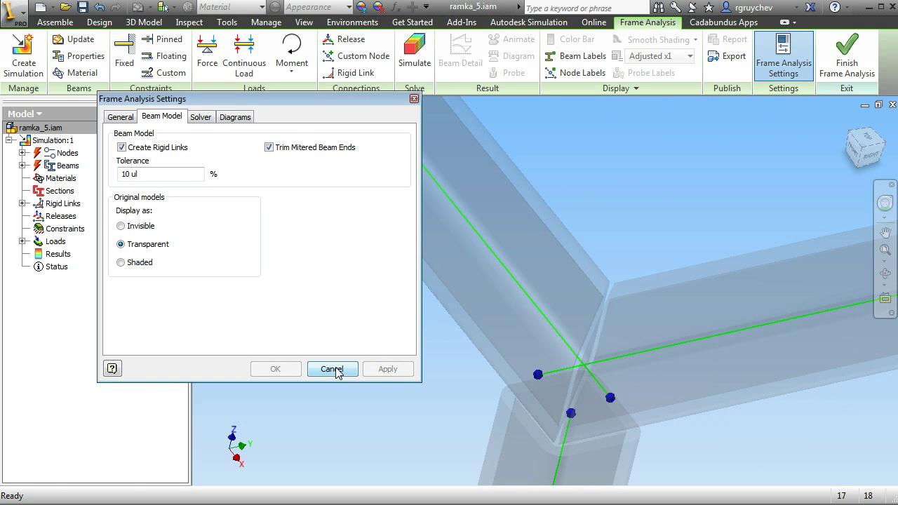
left_click(332, 369)
left_click(76, 39)
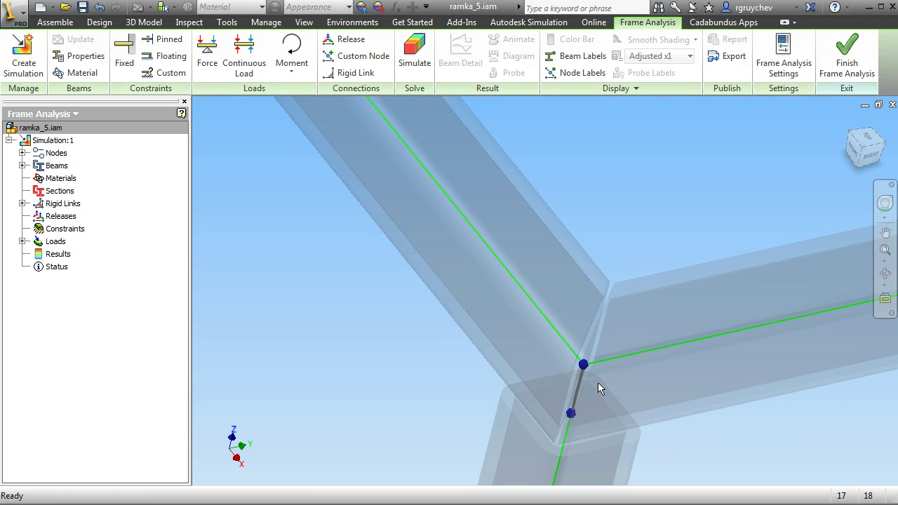
- Check the updated corner, brace and crossbeam joints for merged nodes and missing rigid links
scroll(596, 382, "down", 3)
scroll(563, 381, "up", 5)
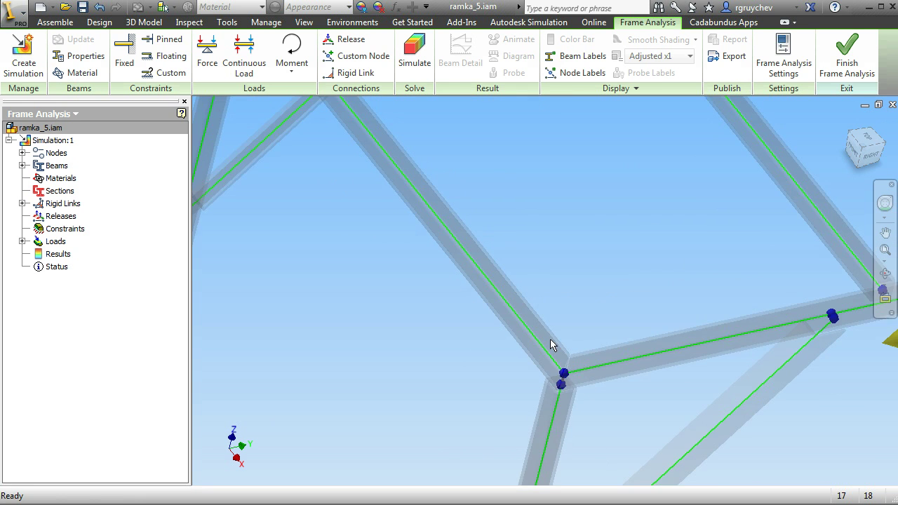
scroll(313, 212, "down", 3)
scroll(314, 211, "down", 3)
scroll(425, 314, "up", 2)
scroll(425, 313, "down", 2)
scroll(423, 313, "up", 5)
scroll(525, 331, "down", 6)
scroll(591, 316, "up", 3)
scroll(583, 280, "up", 2)
middle_click_drag(601, 287, 622, 437)
scroll(479, 262, "down", 6)
scroll(491, 295, "up", 5)
middle_click_drag(491, 295, 640, 426)
scroll(640, 425, "down", 6)
middle_click_drag(627, 363, 540, 309)
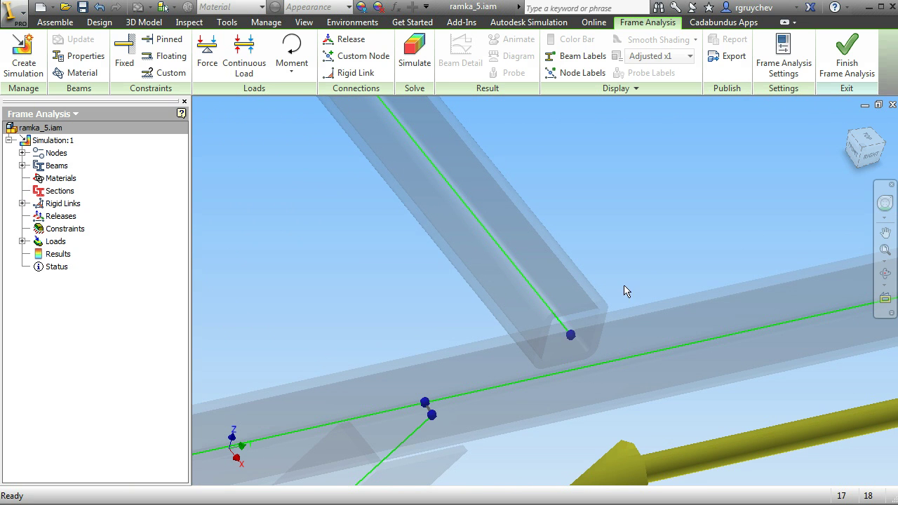
scroll(610, 320, "up", 2)
scroll(668, 304, "up", 3)
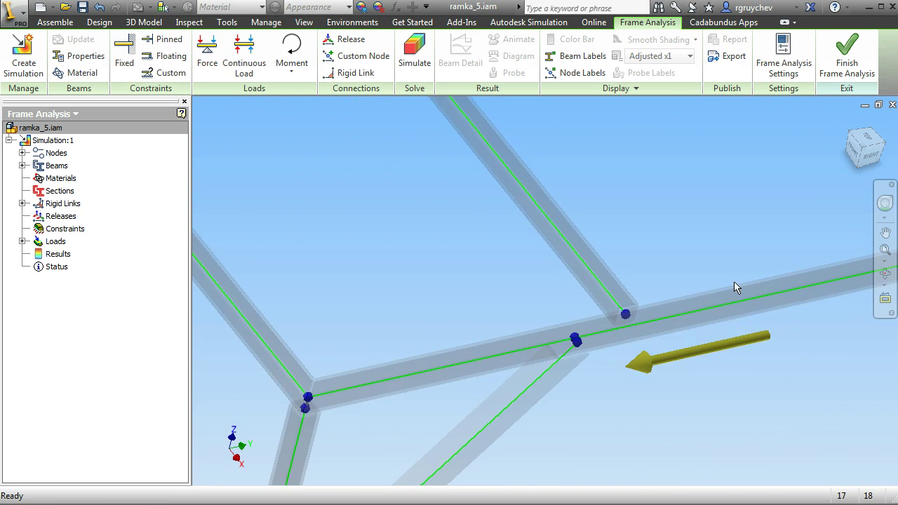
- Add a custom node on the long top beam at an offset of about 575 mm, beside the crossbeam's unconnected end node
middle_click_drag(672, 301, 717, 279)
middle_click_drag(668, 330, 663, 303)
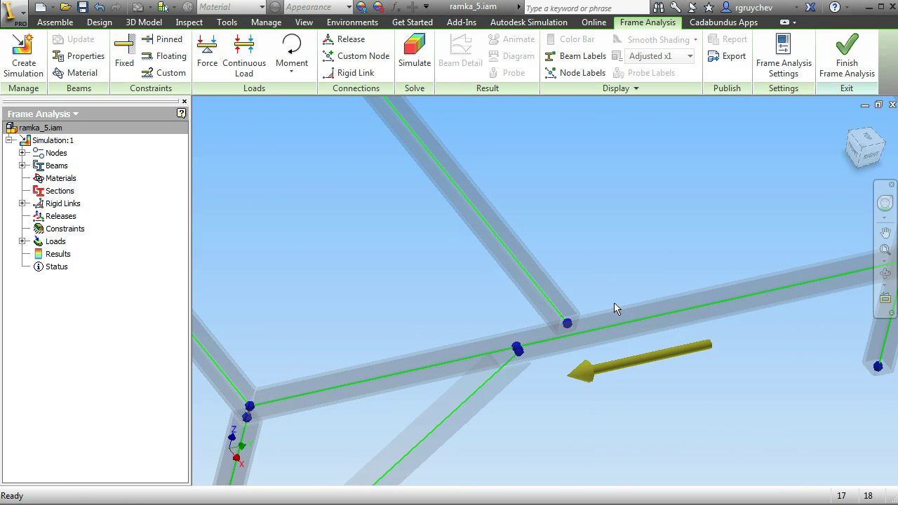
scroll(613, 306, "down", 3)
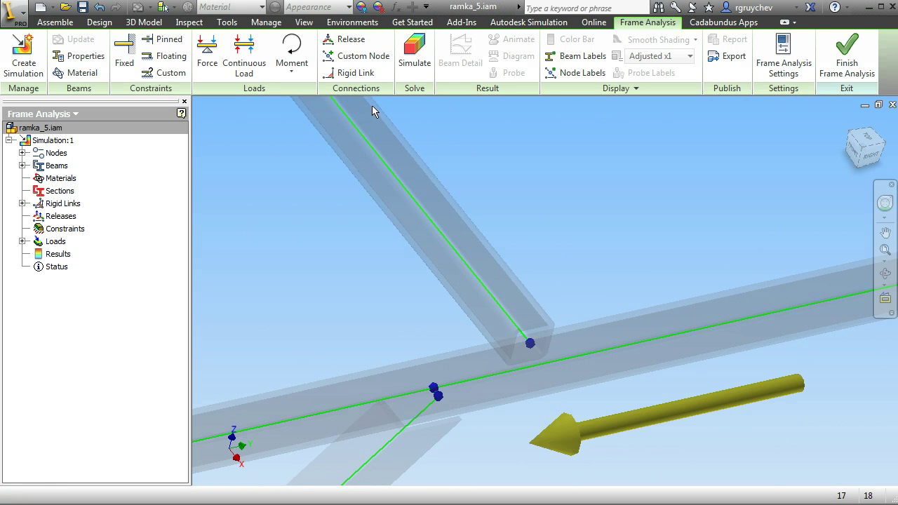
left_click(364, 65)
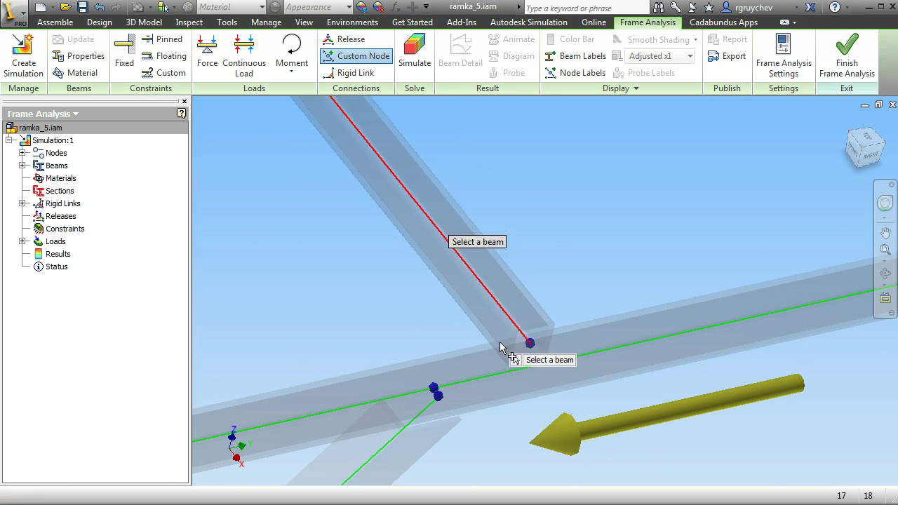
left_click(549, 373)
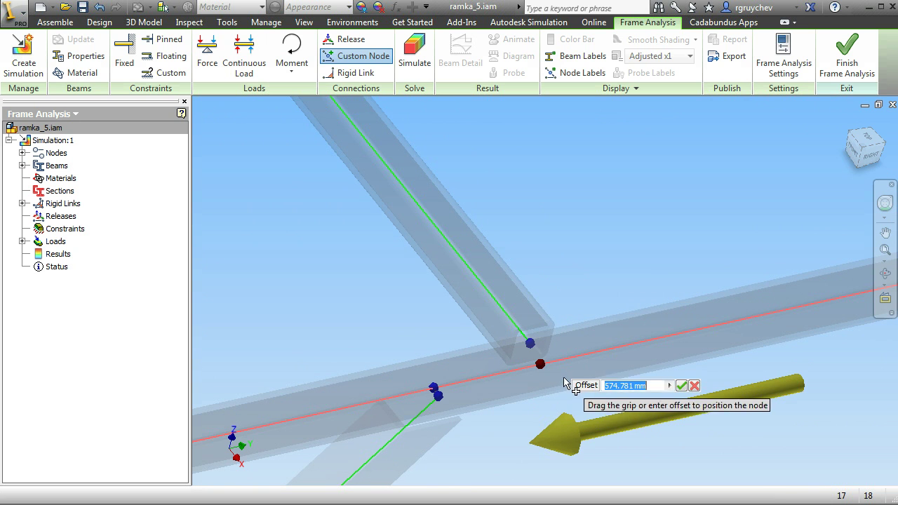
left_click(682, 387)
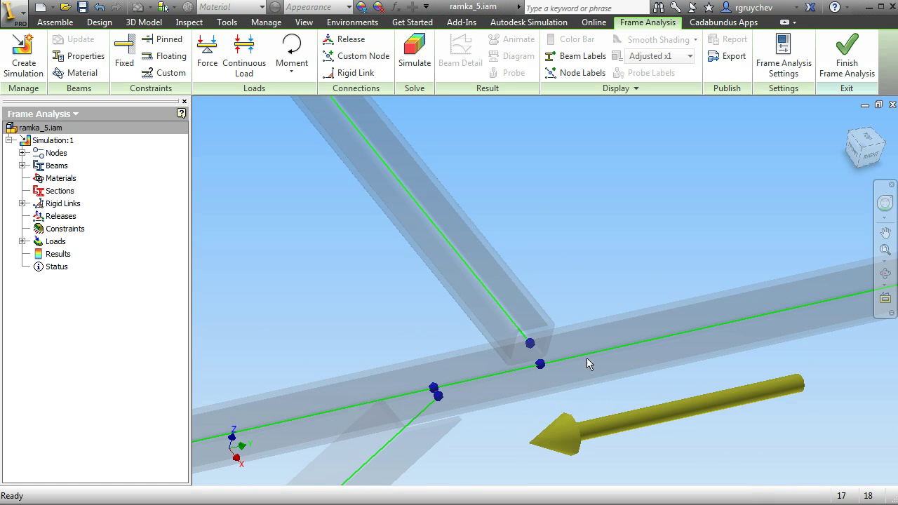
- Create a rigid link between the custom node on the long top beam and the crossbeam's end node
left_click(351, 73)
left_click(540, 365)
left_click(530, 343)
left_click(506, 316)
left_click(449, 313)
scroll(552, 363, "up", 4)
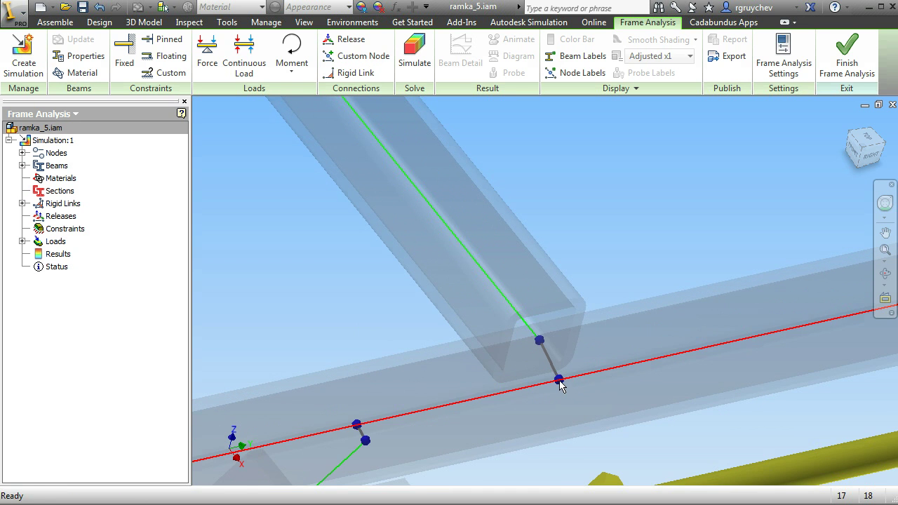
- Compare the available options of the automatic rigid link at the frame corner with those of the manually added one at the crossbeam
scroll(559, 379, "down", 5)
scroll(427, 363, "up", 5)
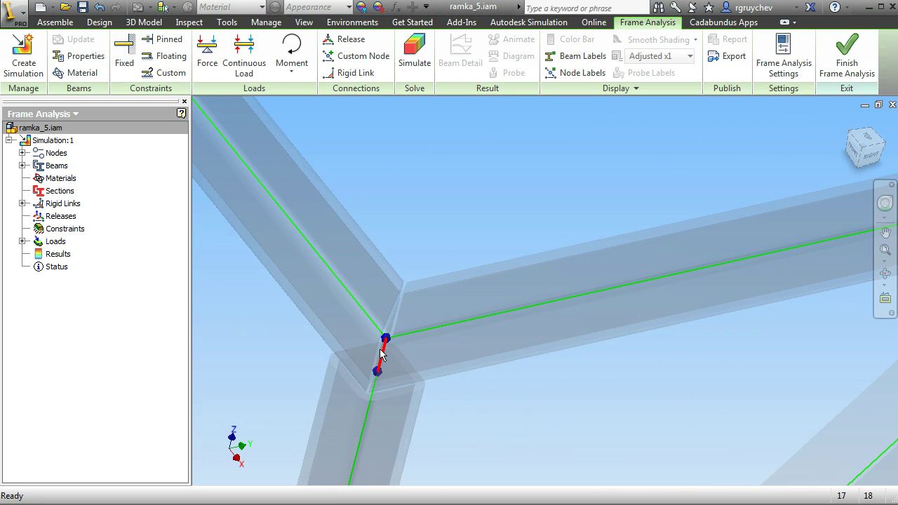
right_click(381, 354)
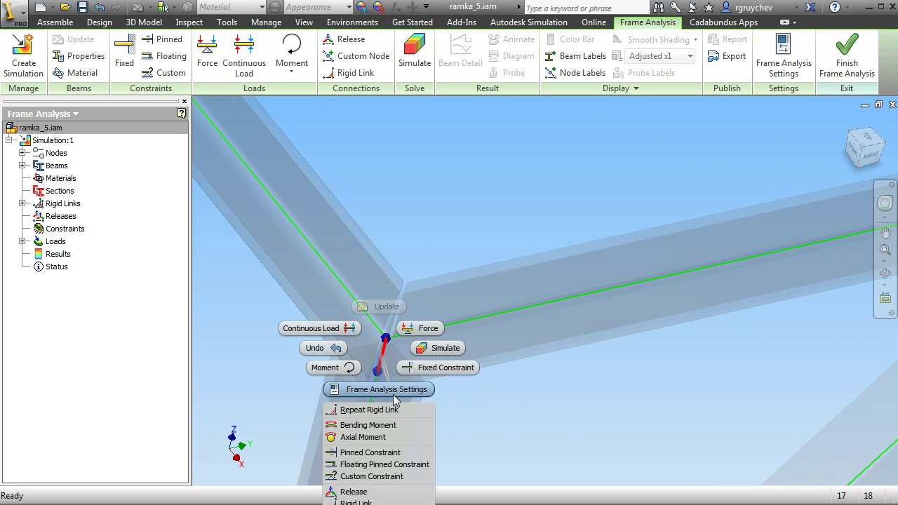
left_click(480, 212)
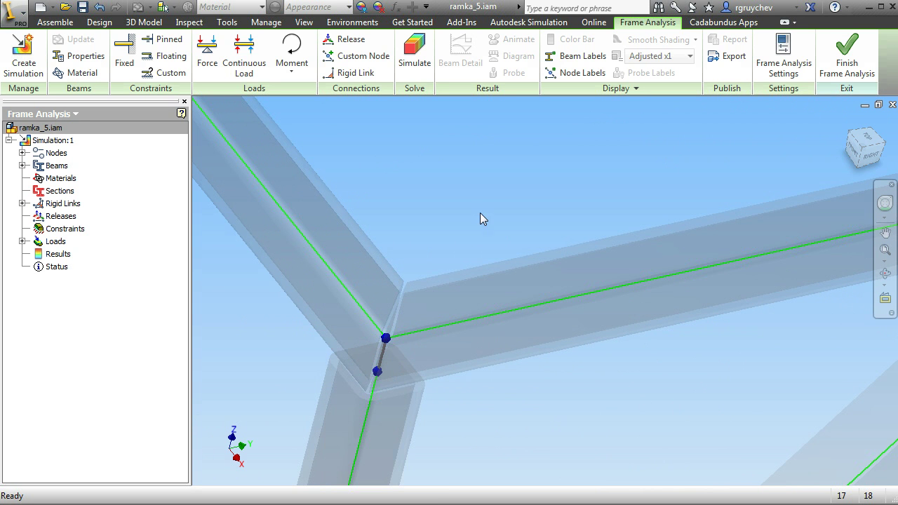
right_click(385, 355)
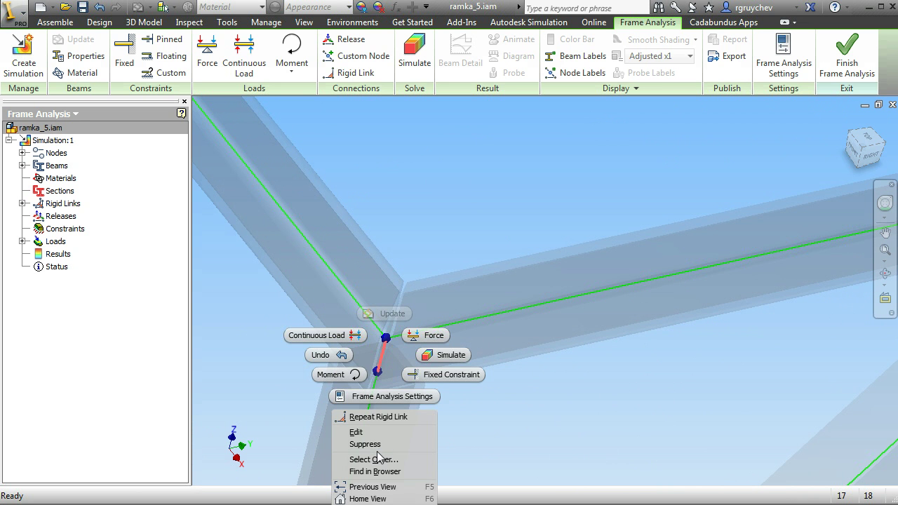
scroll(489, 258, "down", 5)
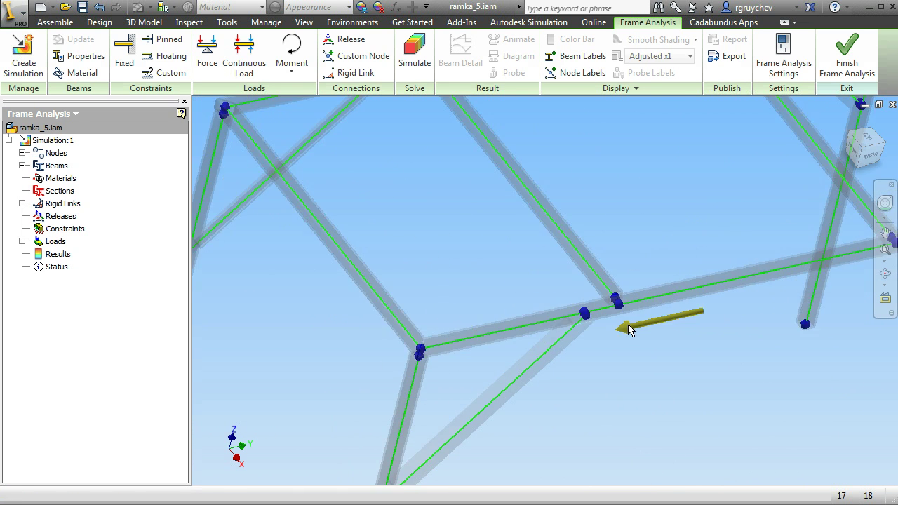
scroll(624, 319, "up", 8)
right_click(559, 210)
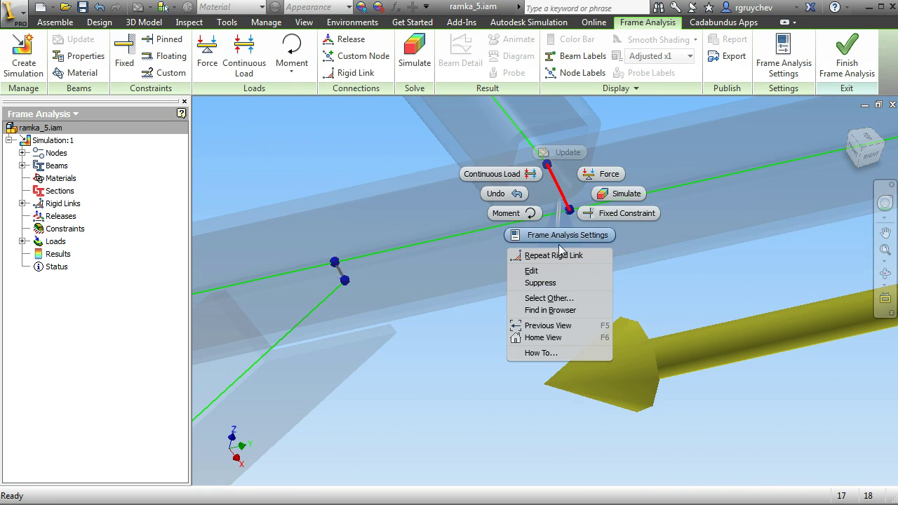
left_click(721, 272)
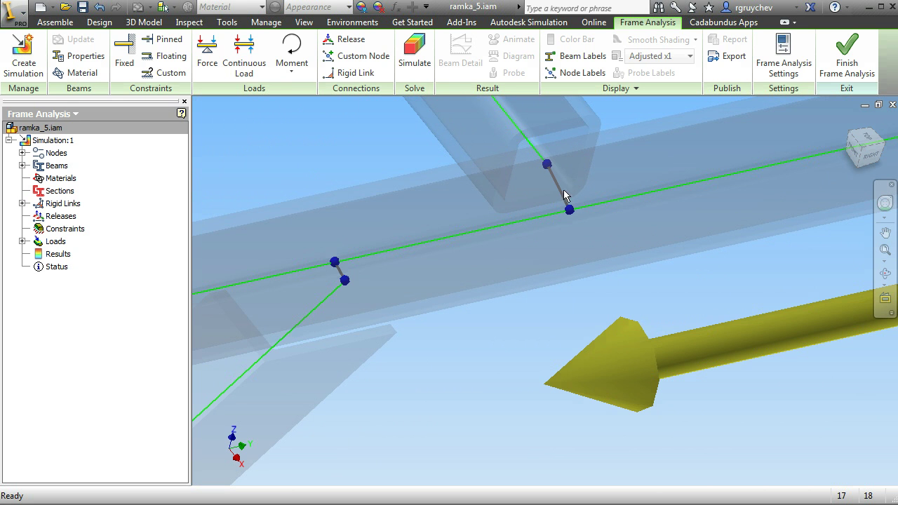
right_click(562, 194)
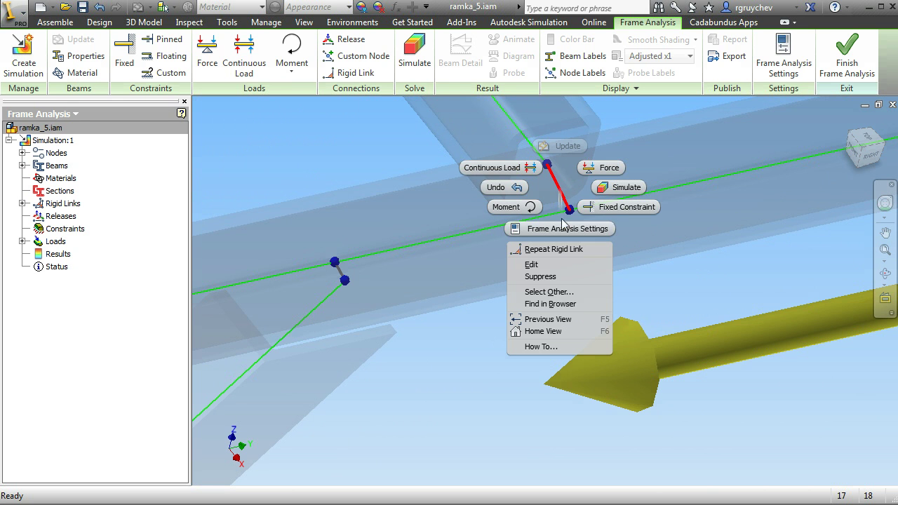
scroll(689, 266, "down", 6)
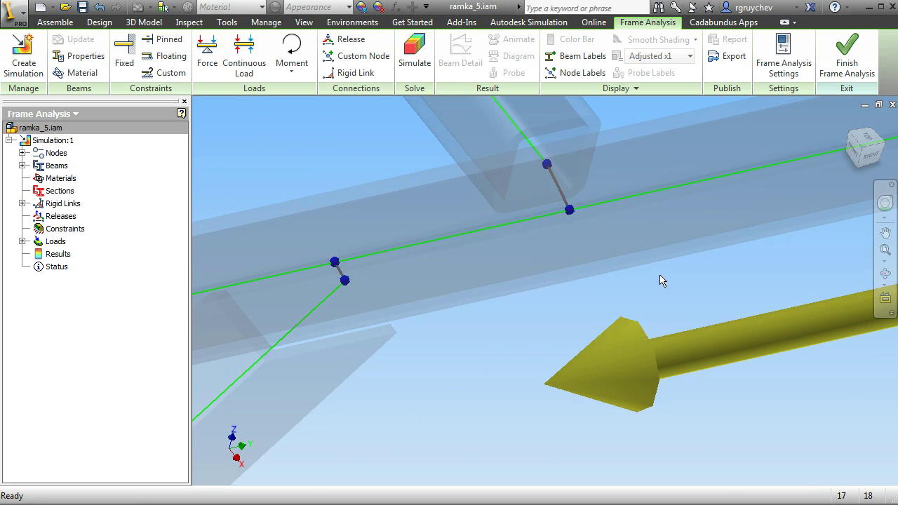
middle_click_drag(644, 298, 629, 331)
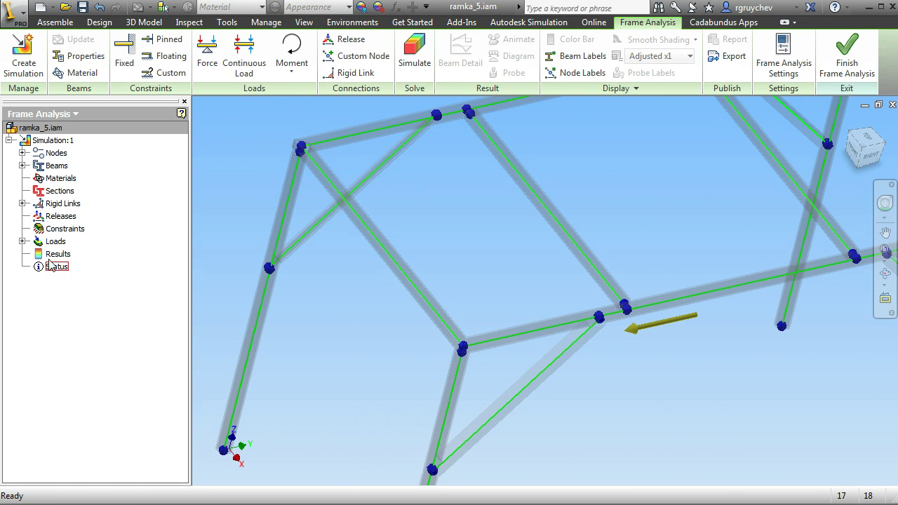
- Expand the list of rigid links in the simulation and look over the joints of the whole frame
left_click(22, 204)
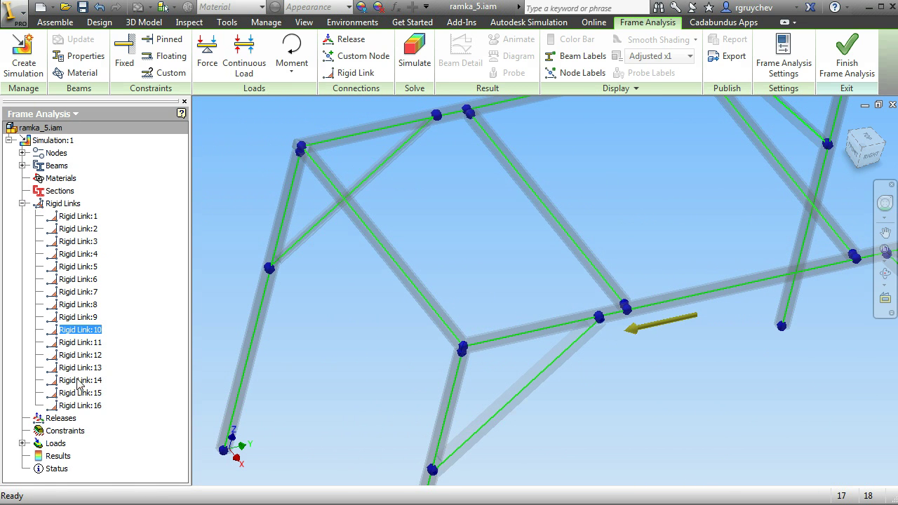
scroll(596, 311, "down", 5)
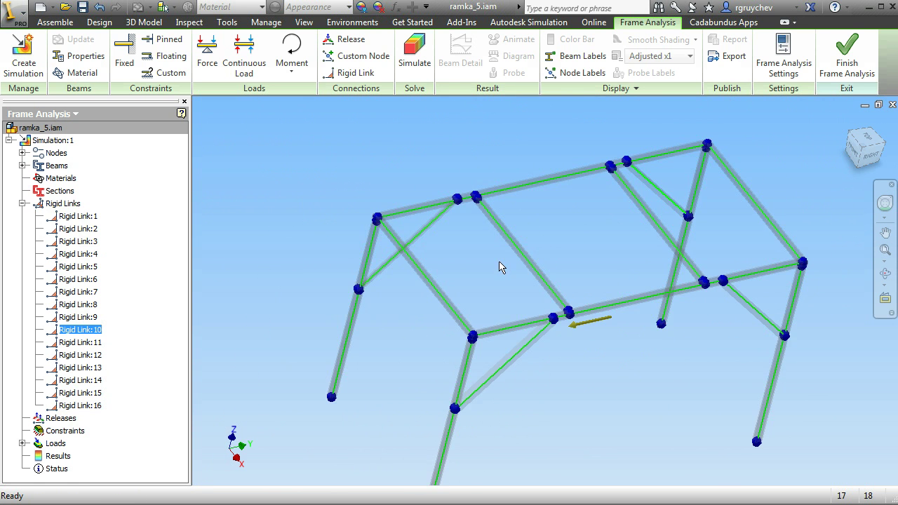
scroll(512, 274, "up", 5)
scroll(627, 310, "down", 5)
scroll(554, 281, "up", 6)
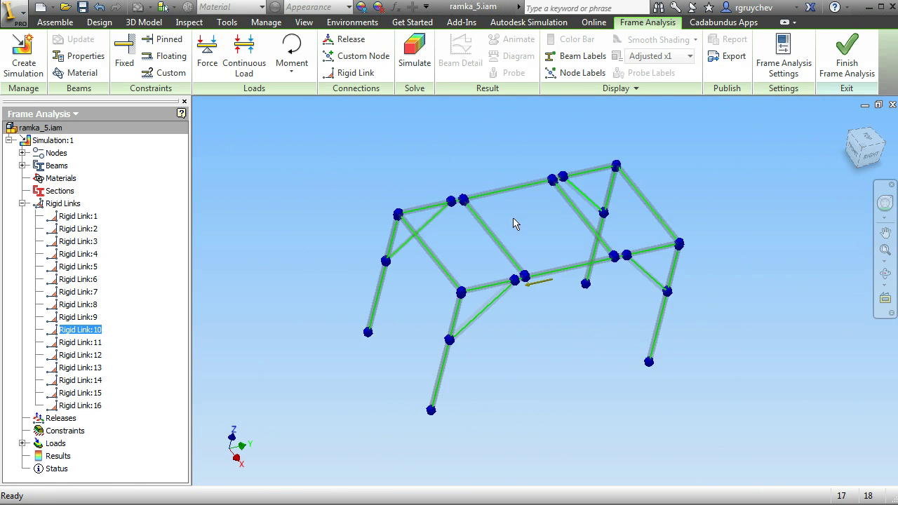
middle_click_drag(551, 279, 562, 251)
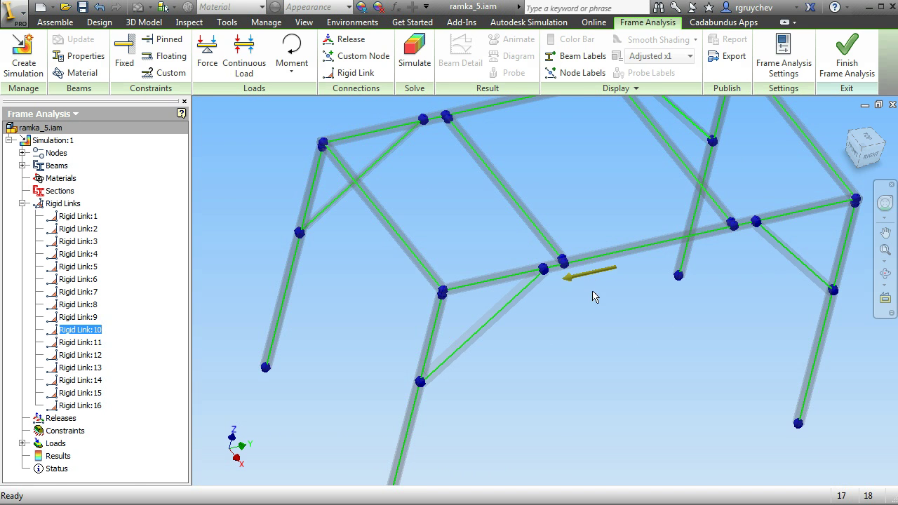
- Edit the gravity load so that it acts in the Z Direction
middle_click_drag(589, 292, 593, 324)
double_click(592, 307)
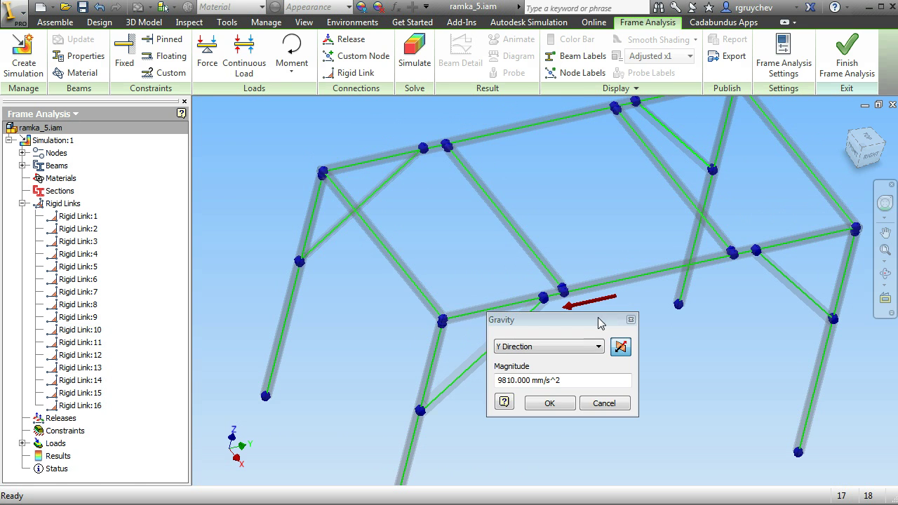
left_click(588, 349)
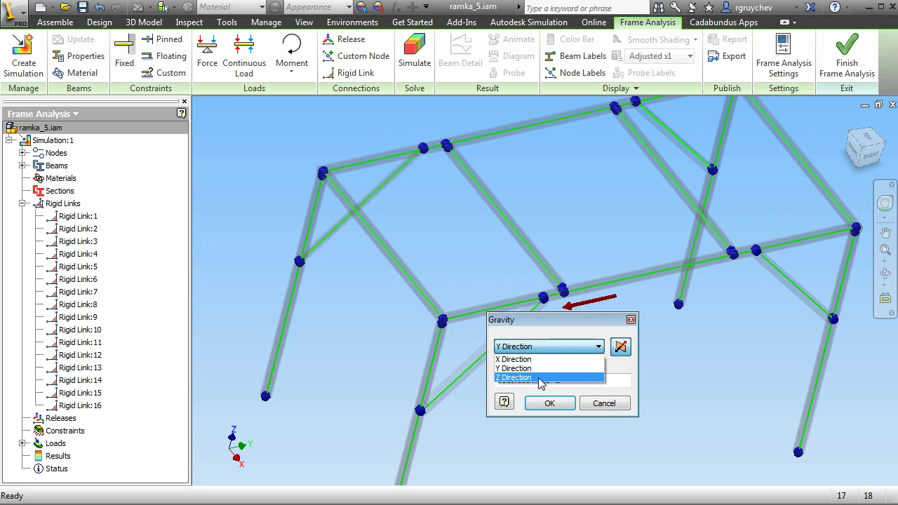
left_click(526, 379)
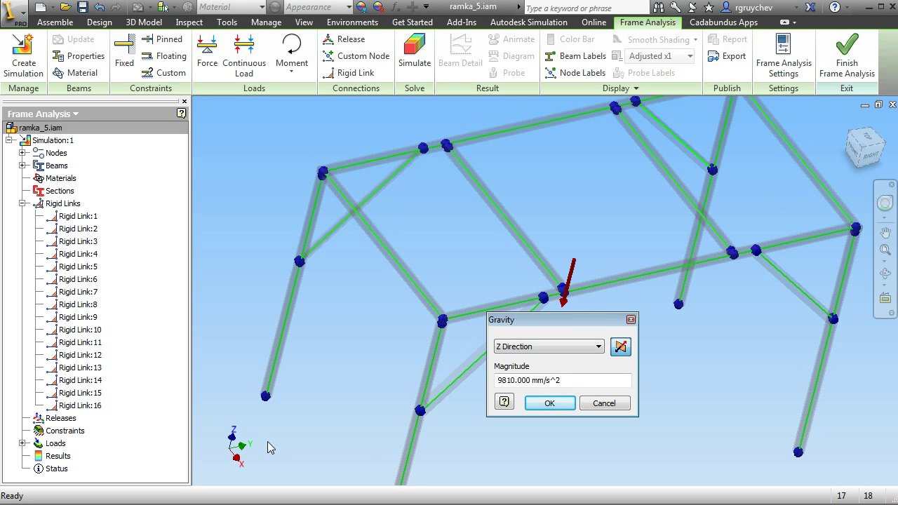
left_click(552, 404)
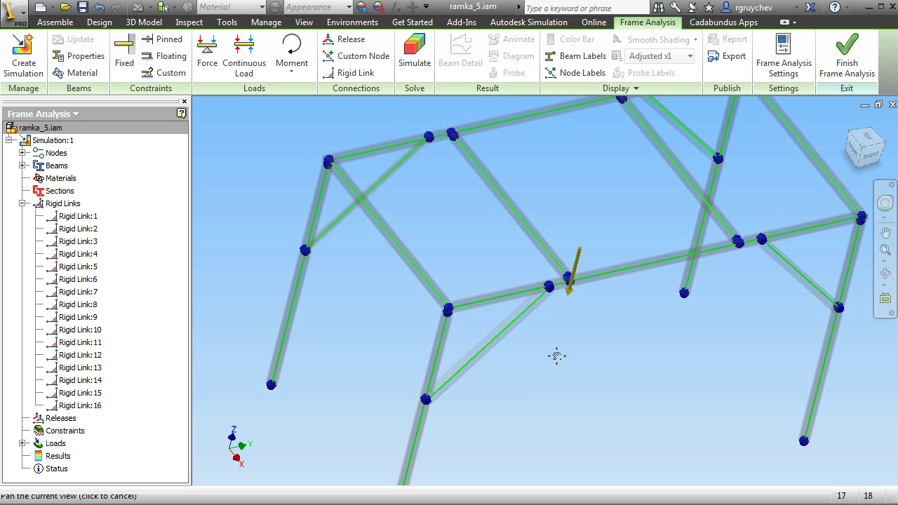
- Apply fixed constraints to the bottom end nodes of all four frame legs
middle_click_drag(531, 360, 538, 354)
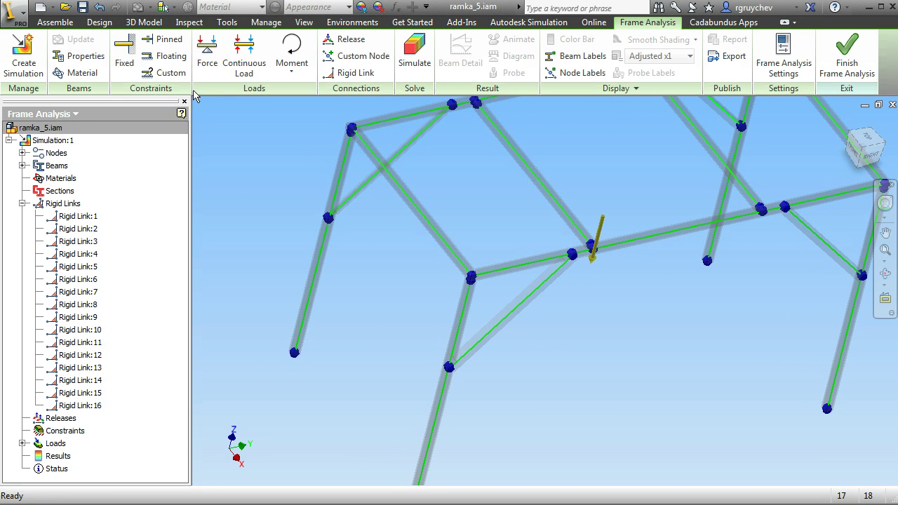
left_click(124, 56)
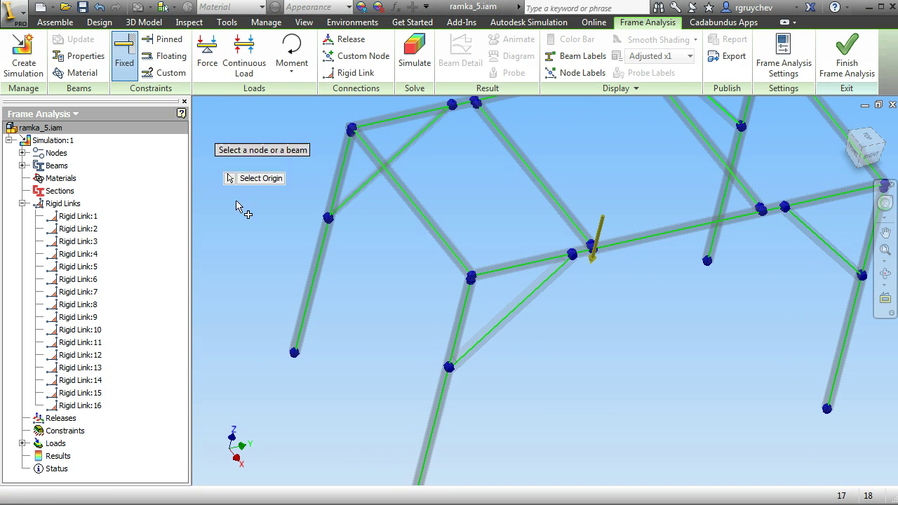
left_click(295, 352)
middle_click_drag(401, 361, 398, 291)
left_click(413, 438)
middle_click_drag(819, 387, 683, 395)
left_click(690, 355)
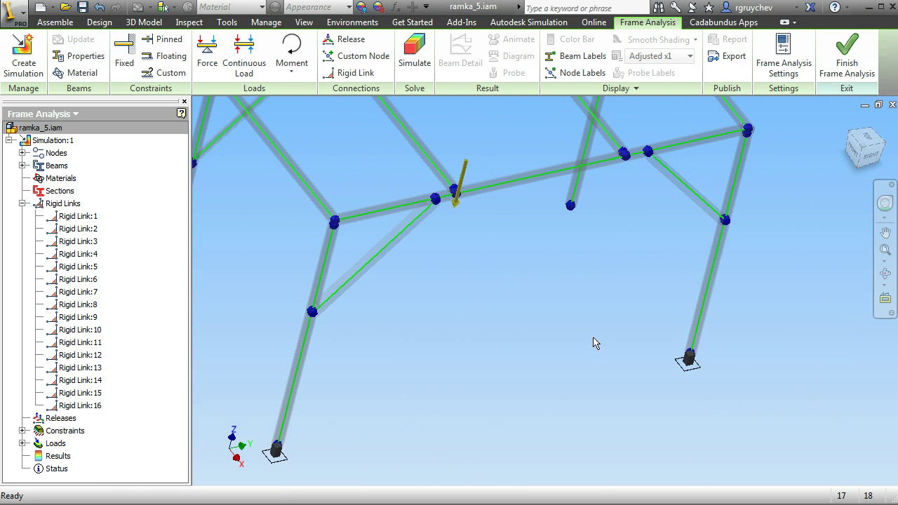
middle_click_drag(587, 217, 585, 315)
left_click(566, 305)
key("Escape")
middle_click_drag(578, 384, 625, 423)
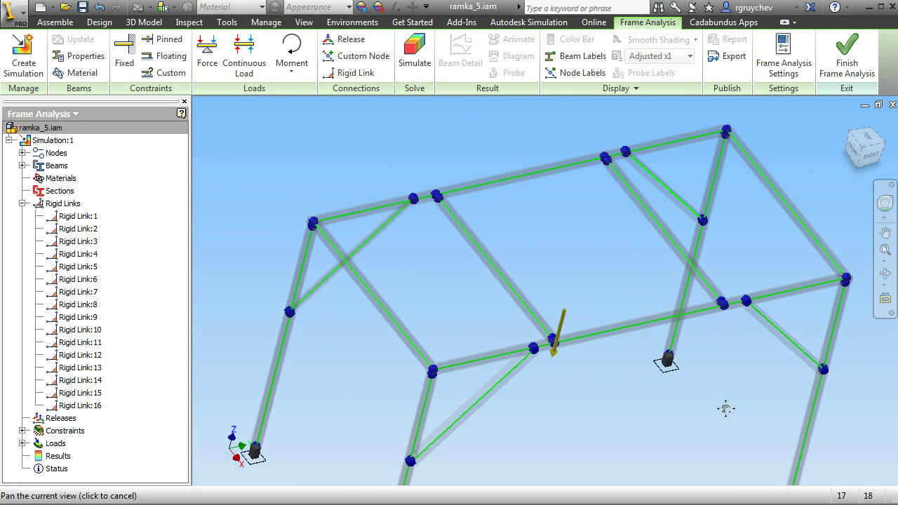
- Review the Custom Constraint options for displacement and rotation, and close them without applying a constraint
middle_click_drag(729, 414, 670, 380)
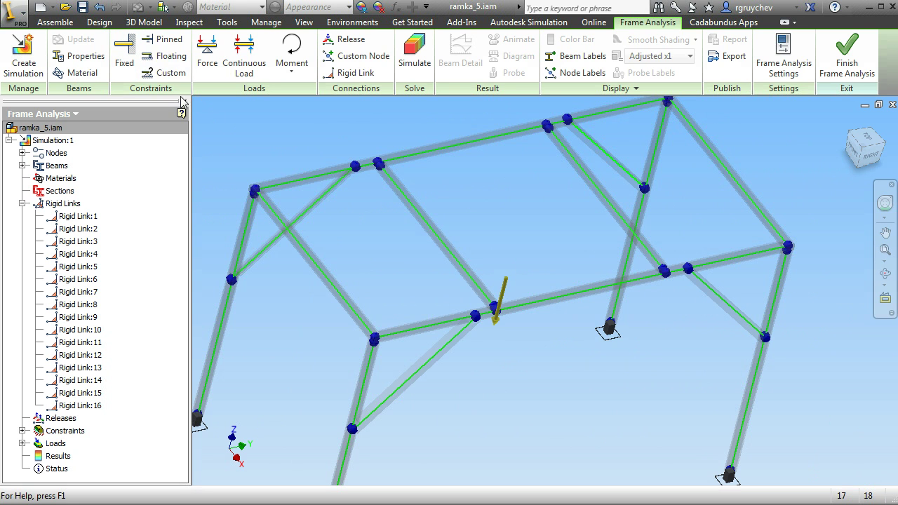
left_click(165, 73)
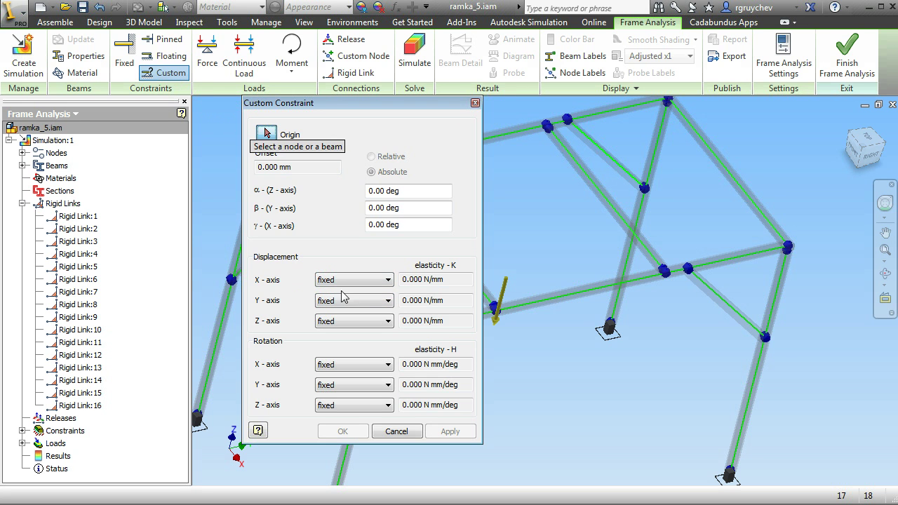
left_click(396, 432)
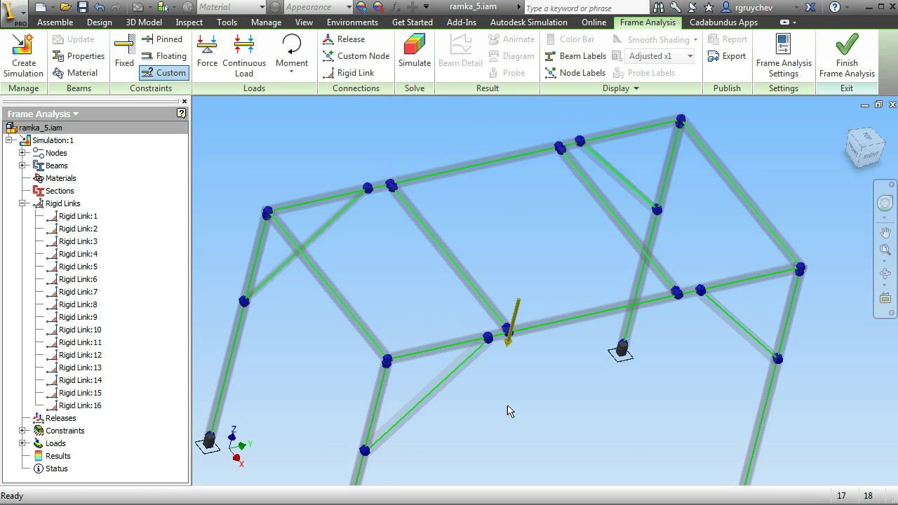
scroll(507, 415, "down", 3)
scroll(517, 381, "up", 5)
- Place a downward force near the middle of the crossbeam by the gravity arrow, at an offset of about 424 mm
left_click(207, 55)
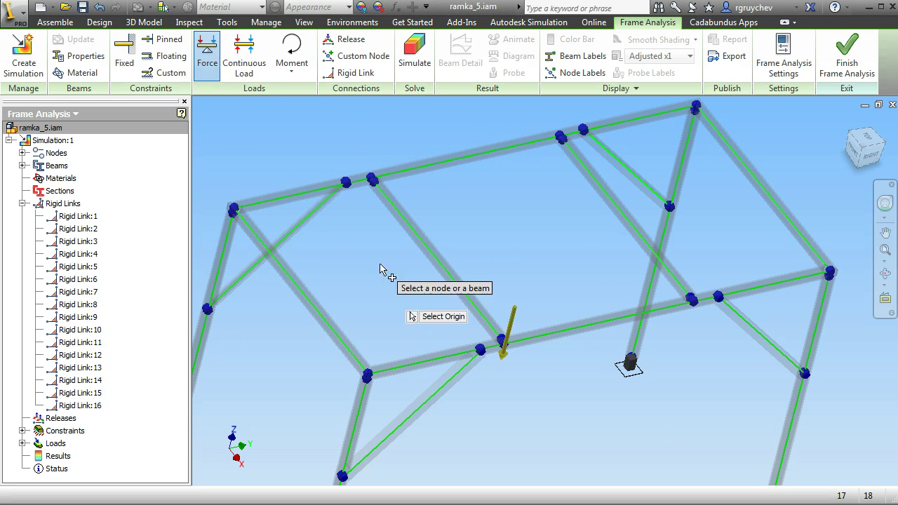
left_click(443, 265)
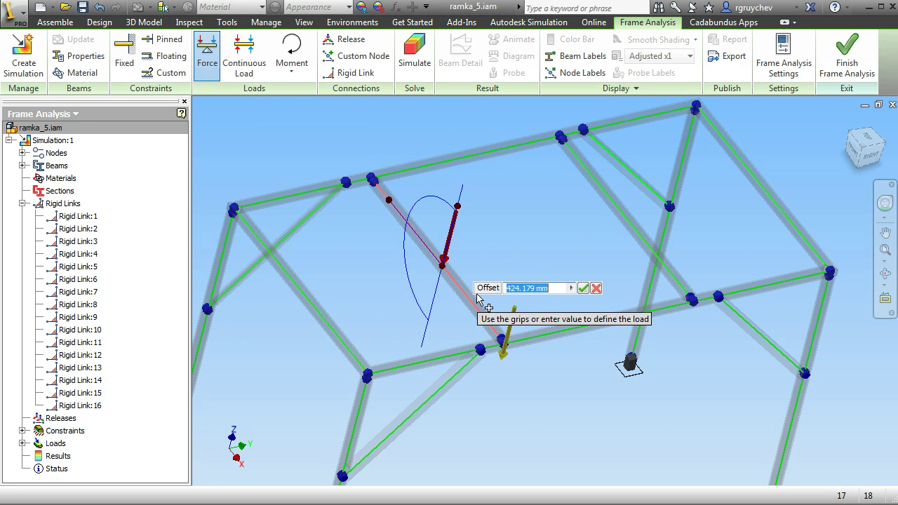
left_click(583, 288)
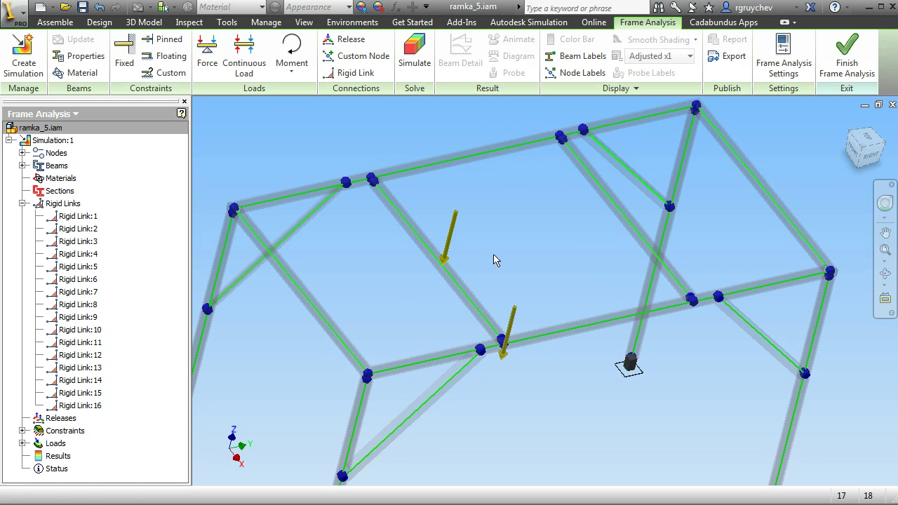
- Edit the force on the crossbeam and set its offset to 500 mm
middle_click_drag(483, 256, 484, 274)
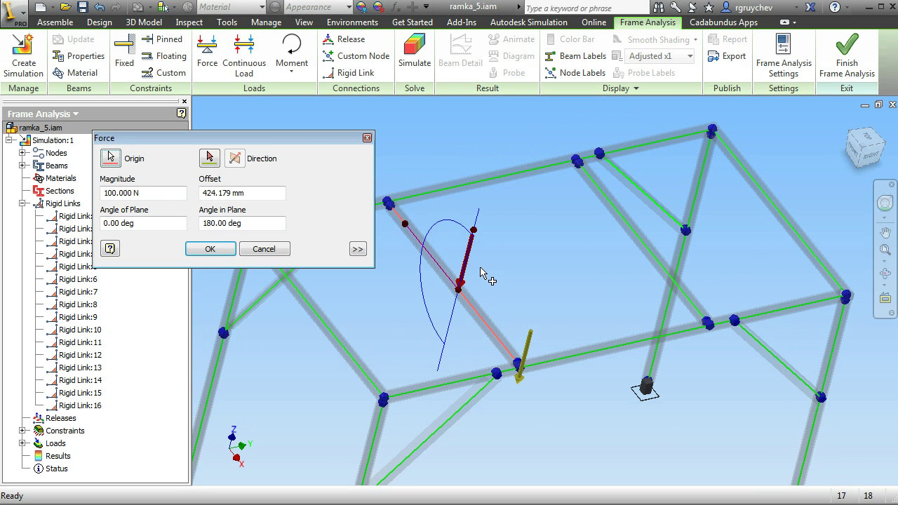
left_click_drag(313, 141, 357, 135)
middle_click_drag(498, 237, 607, 260)
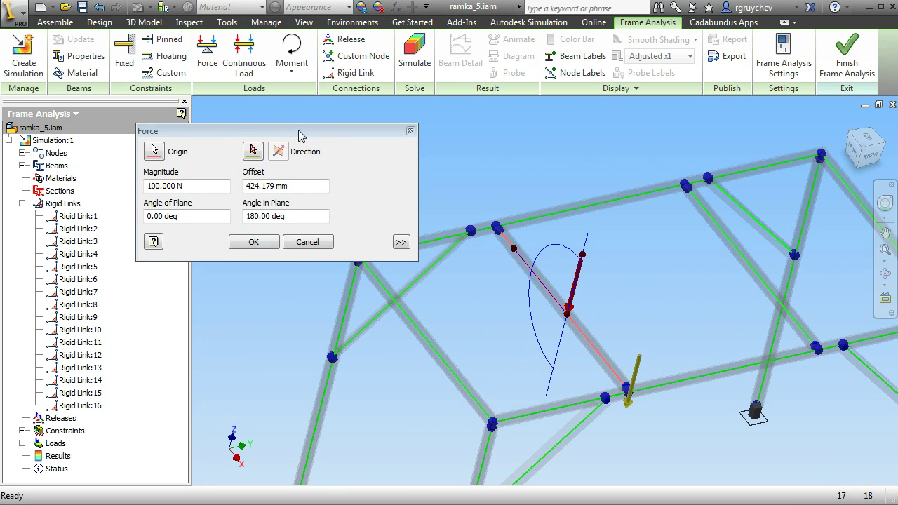
left_click_drag(314, 131, 370, 148)
middle_click_drag(568, 282, 605, 289)
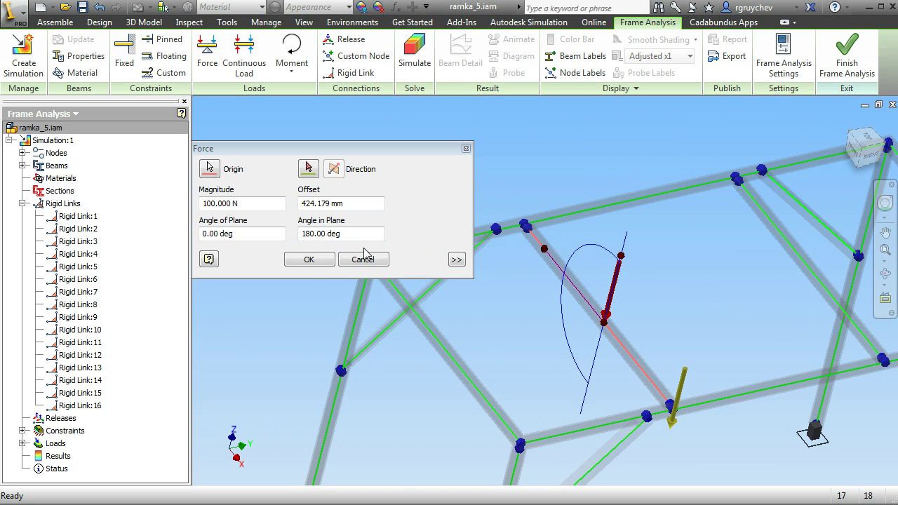
double_click(319, 203)
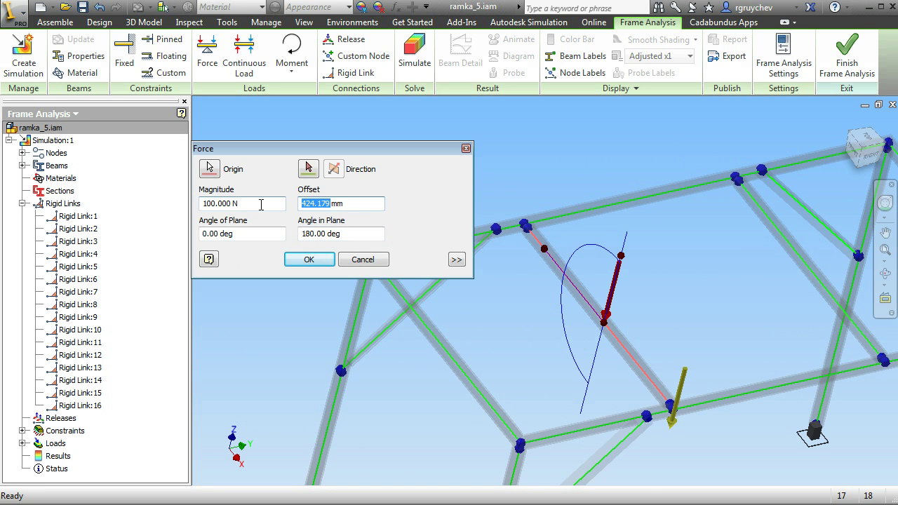
type("500")
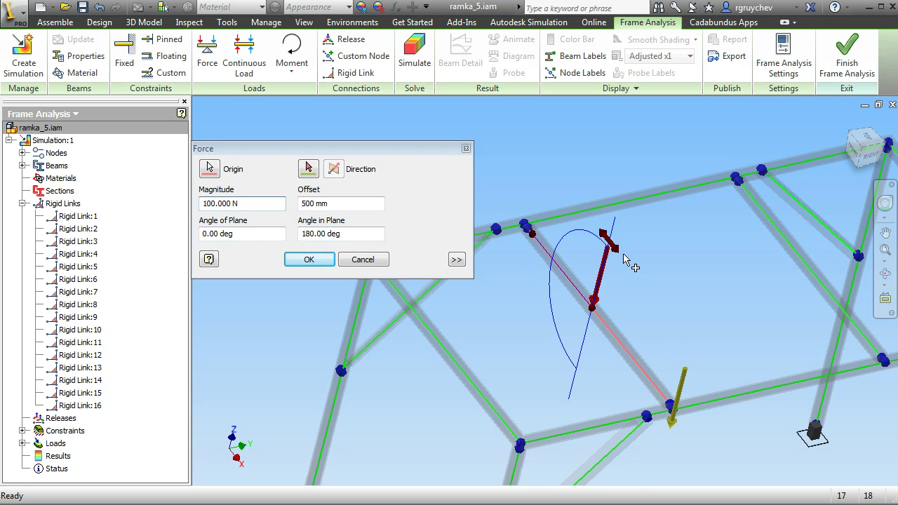
scroll(660, 317, "up", 2)
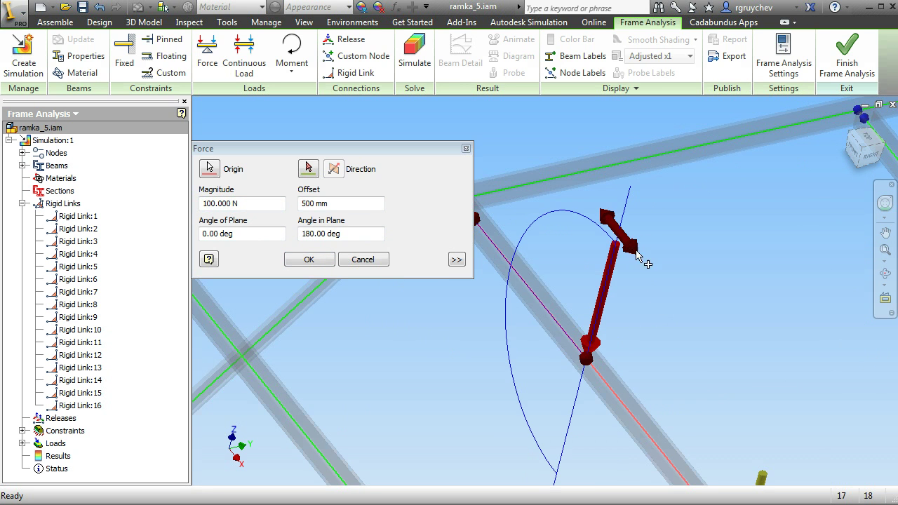
scroll(625, 249, "down", 2)
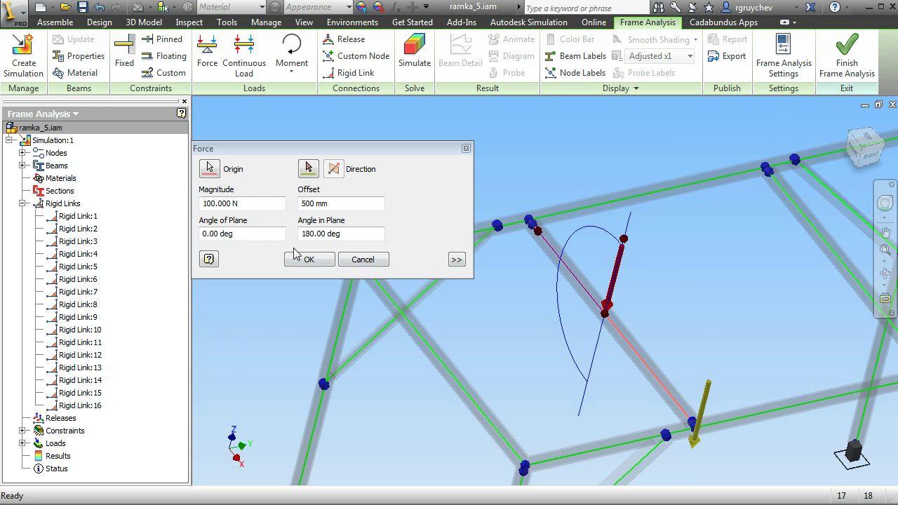
- Set the force's angle of plane to 90 degrees, enable its vector components in the assembly coordinate system, and apply the changes
left_click(242, 233)
type("90")
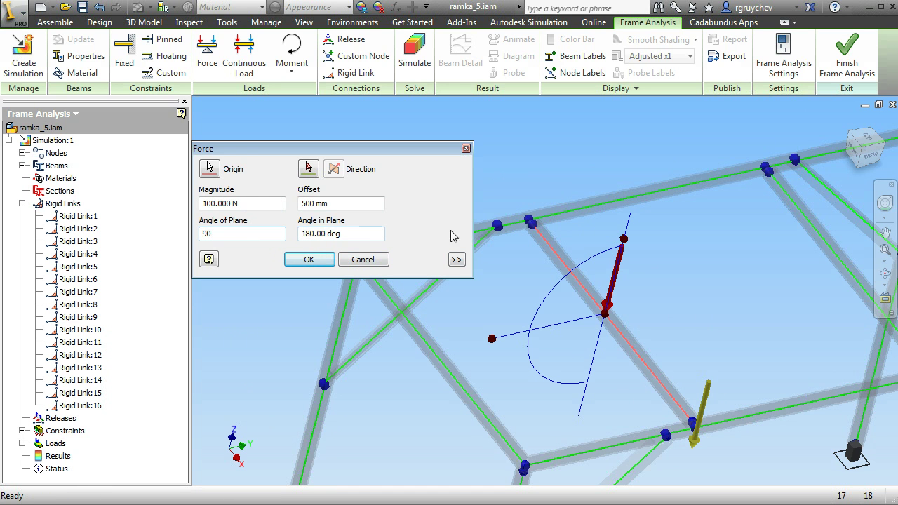
mouse_move(625, 239)
left_mouse_down()
mouse_move(567, 263)
mouse_move(622, 242)
left_mouse_up()
left_click(457, 259)
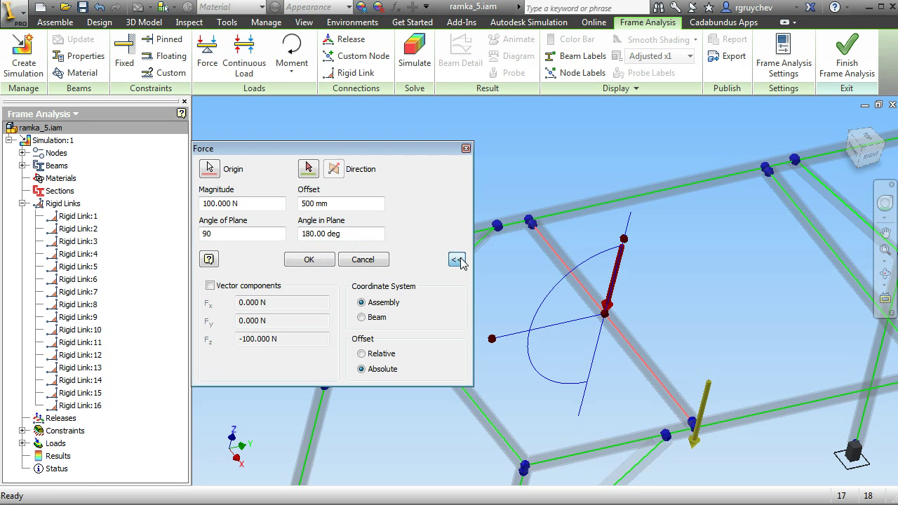
mouse_move(622, 242)
left_mouse_down()
mouse_move(570, 263)
mouse_move(642, 251)
mouse_move(629, 247)
left_mouse_up()
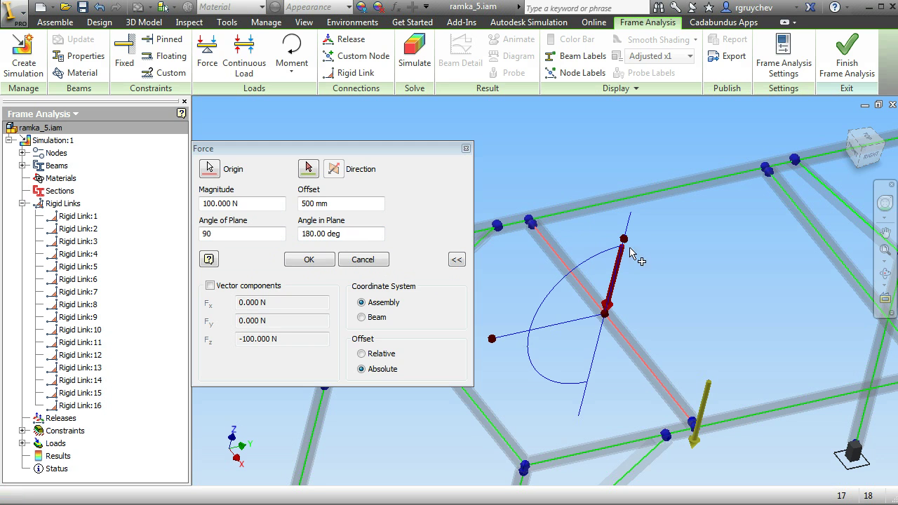
left_click(209, 286)
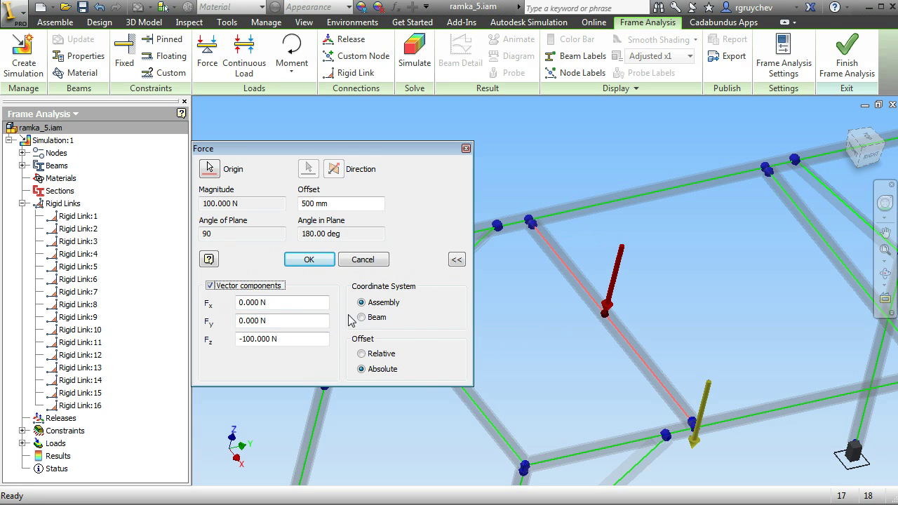
left_click(321, 265)
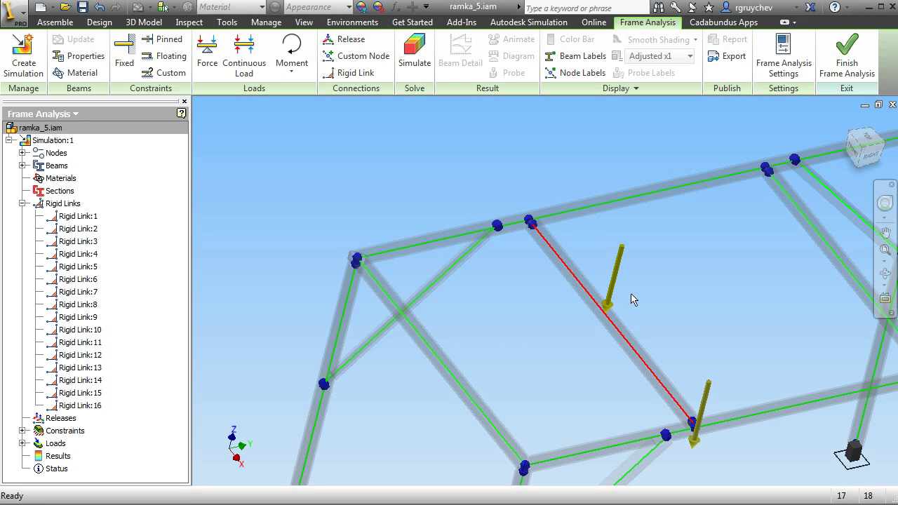
- Place a downward continuous load of 10 N/mm on the unloaded second crossbeam and open its full settings
middle_click_drag(501, 277, 524, 358)
middle_click_drag(708, 352, 722, 340)
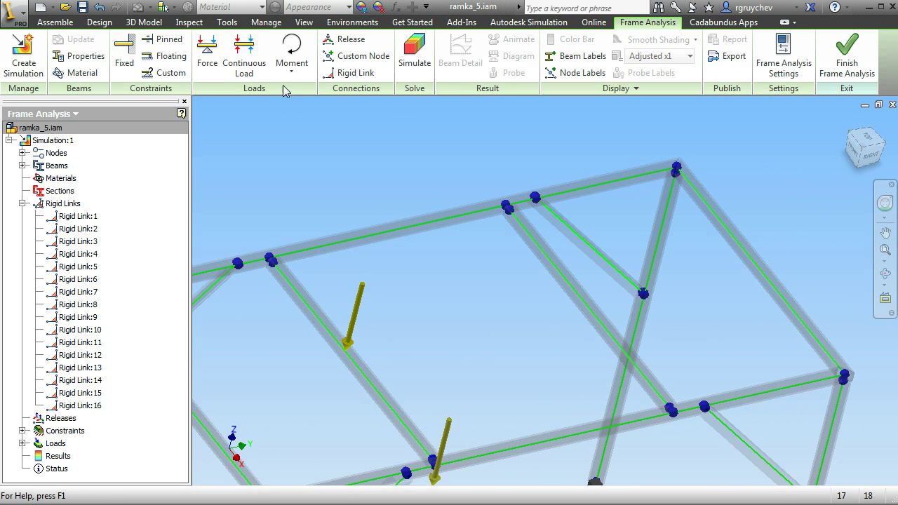
left_click(594, 316)
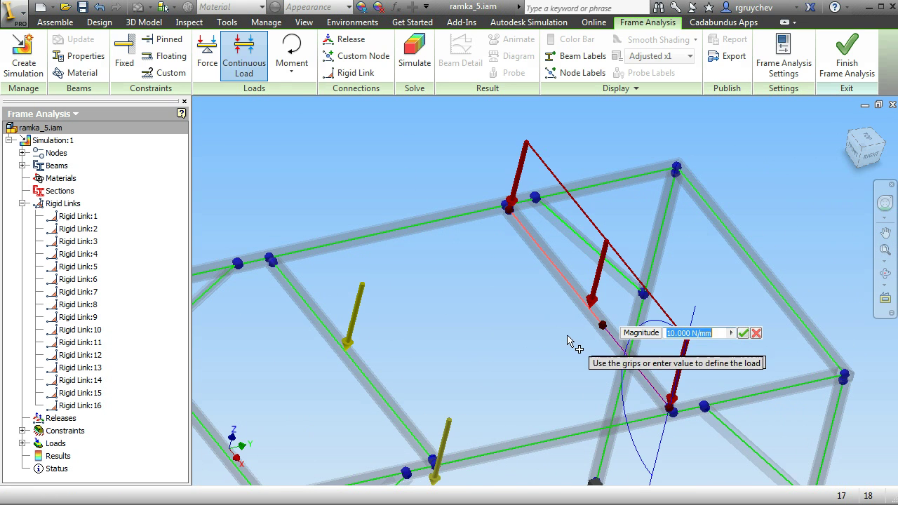
left_click(743, 333)
double_click(600, 275)
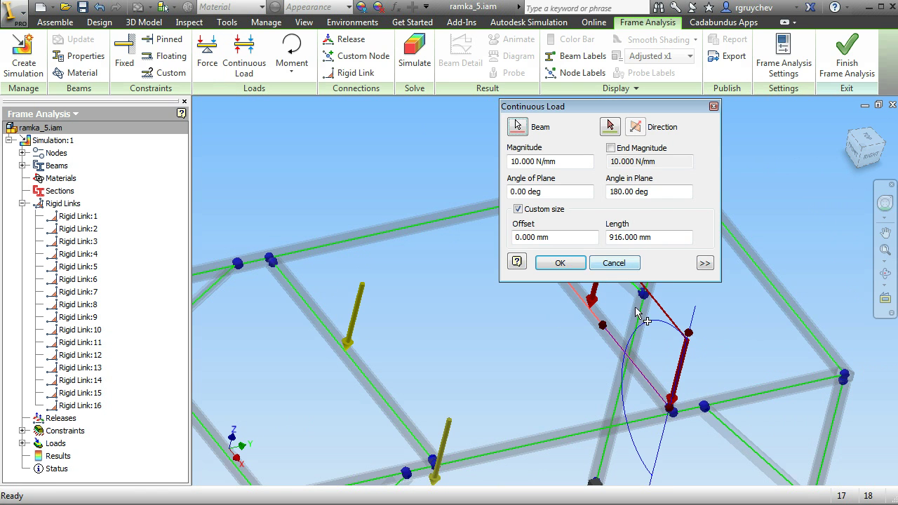
left_click_drag(632, 106, 412, 127)
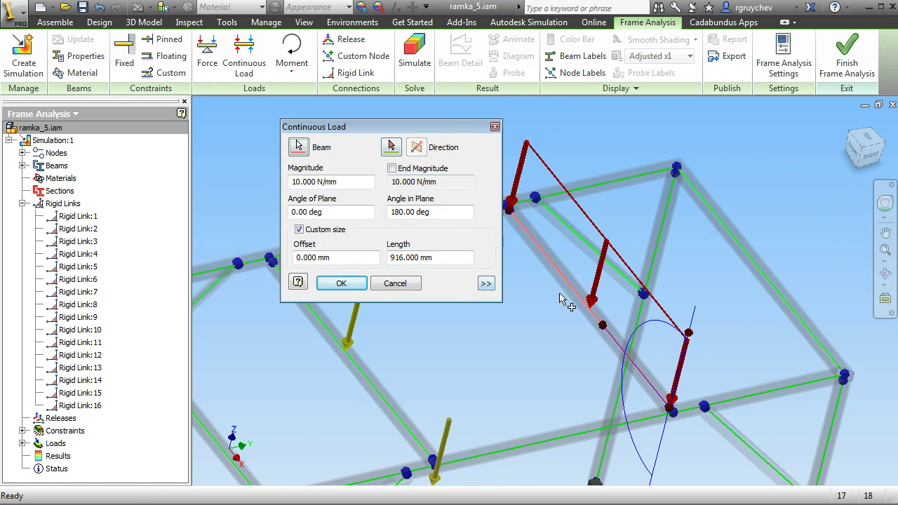
- Enable a separate end magnitude for the continuous load and set it to 20 N/mm
middle_click_drag(567, 302, 641, 304)
left_click(392, 169)
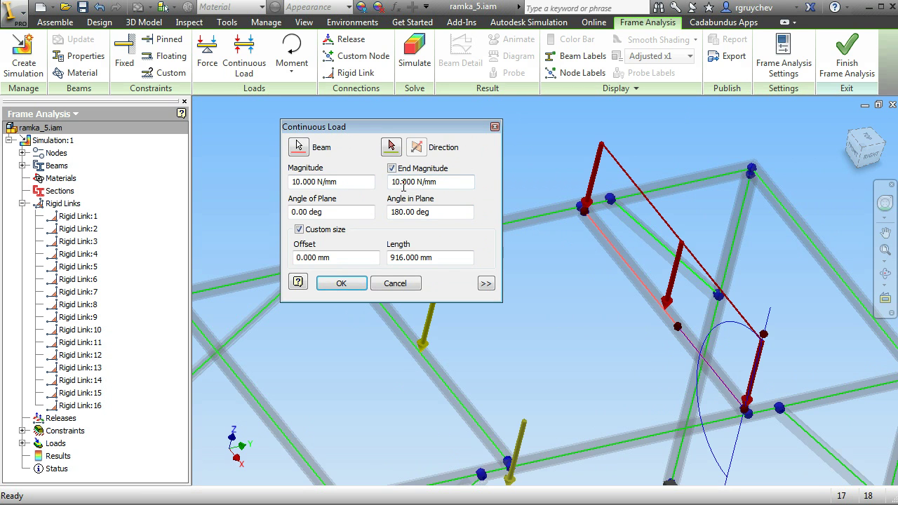
double_click(395, 182)
type("20")
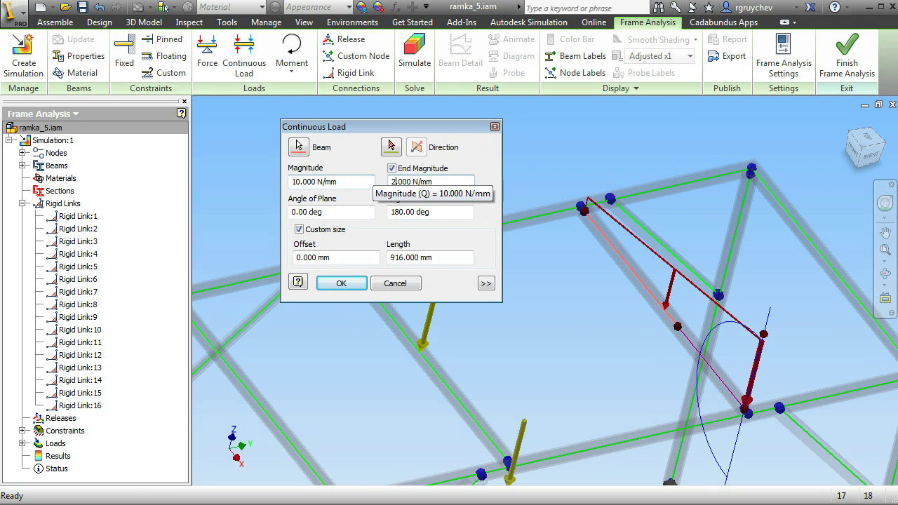
- Set the continuous load's offset to 10 mm and its length to 800 mm
left_click(322, 211)
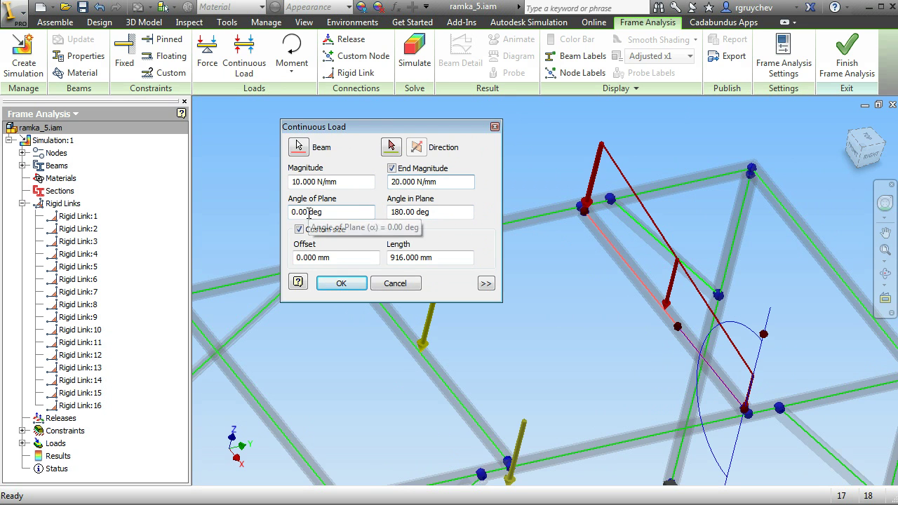
double_click(314, 257)
type("10")
left_click_drag(404, 257, 334, 263)
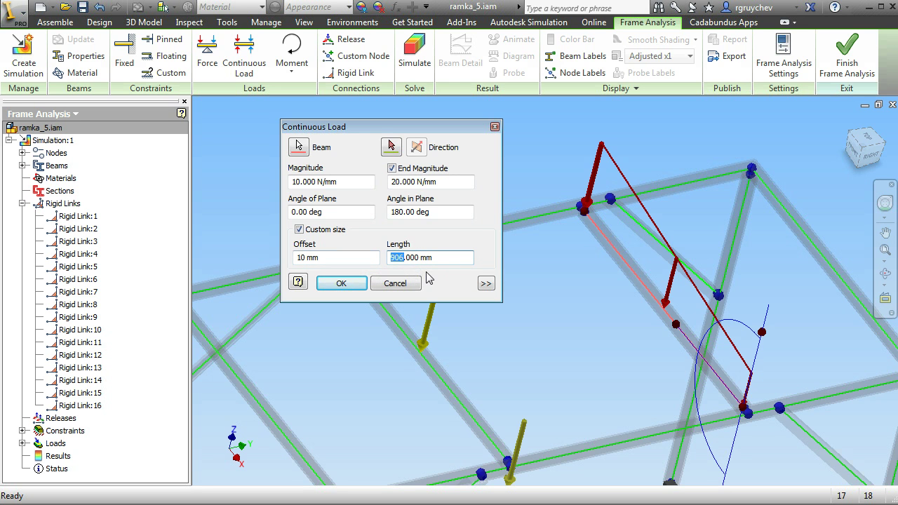
type("800")
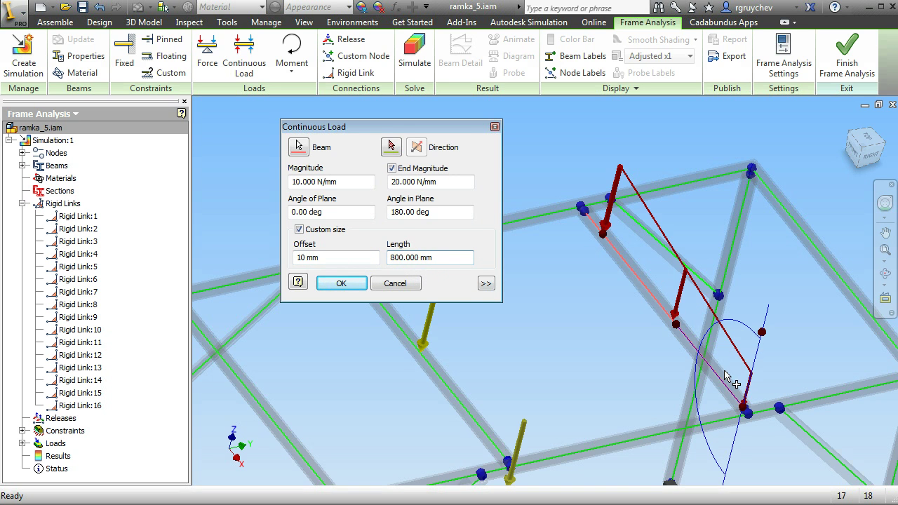
- Set the continuous load's offset to 100 mm and its length to 700 mm, check the extended options, and apply the load
left_click_drag(307, 258, 260, 265)
type("1")
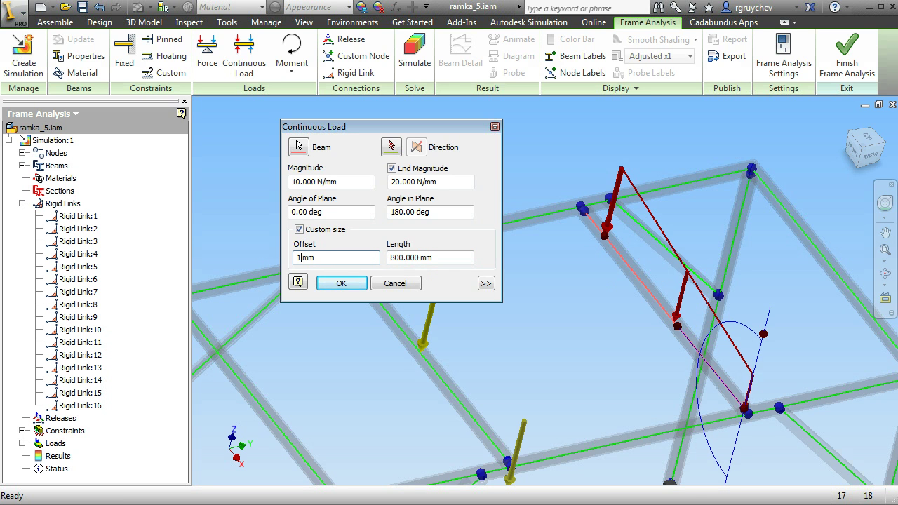
type("00")
double_click(394, 258)
type("700")
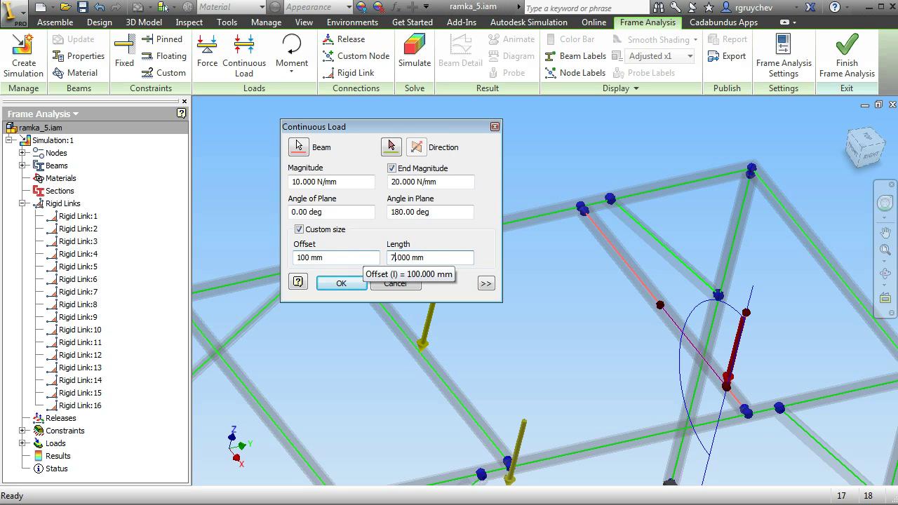
left_click(486, 284)
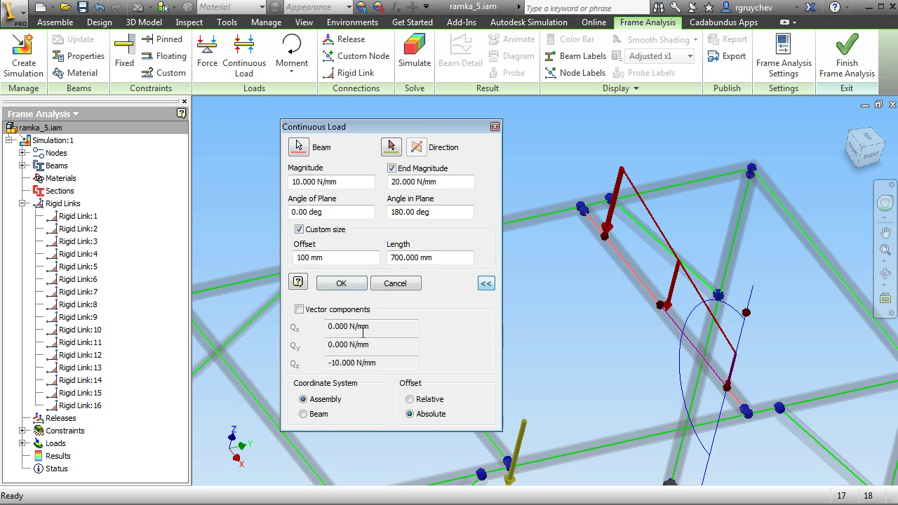
left_click(349, 289)
- Run the frame analysis simulation with all defined loads and constraints
middle_click_drag(533, 334, 473, 233, "shift")
scroll(517, 289, "up", 1)
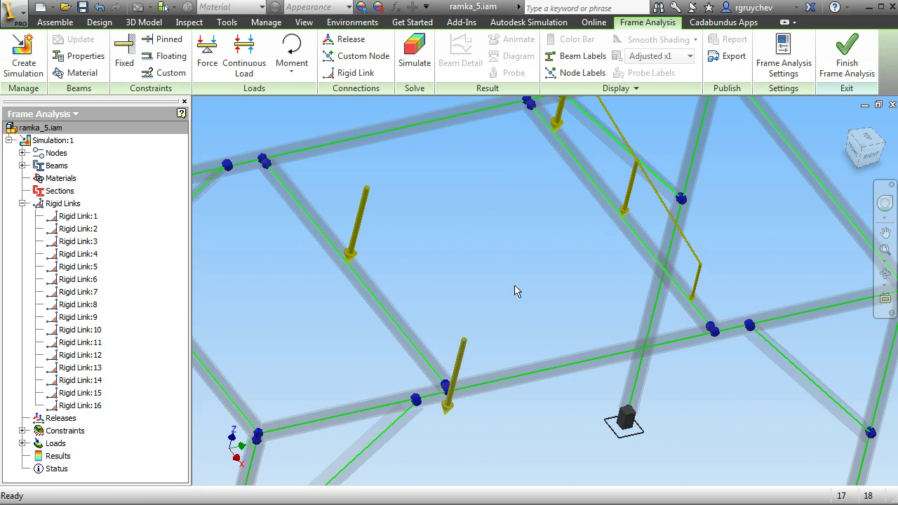
left_click(419, 62)
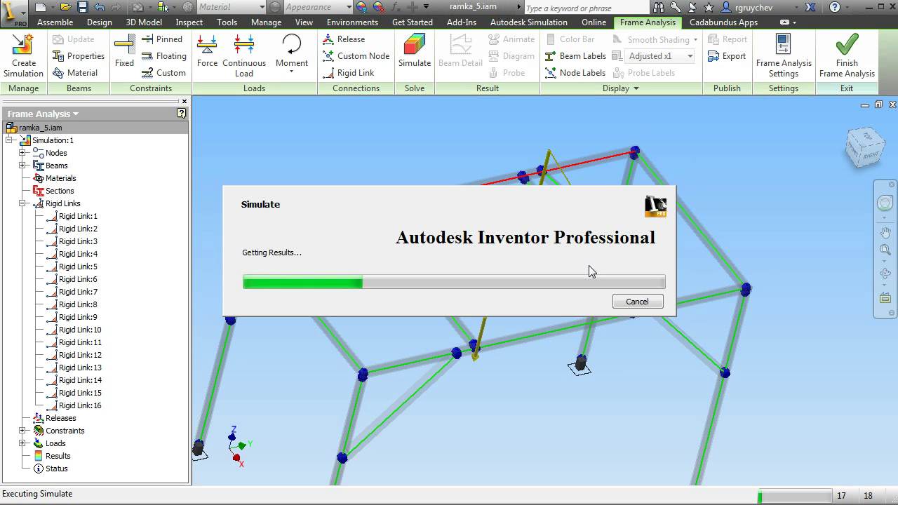
middle_click_drag(563, 290, 611, 300)
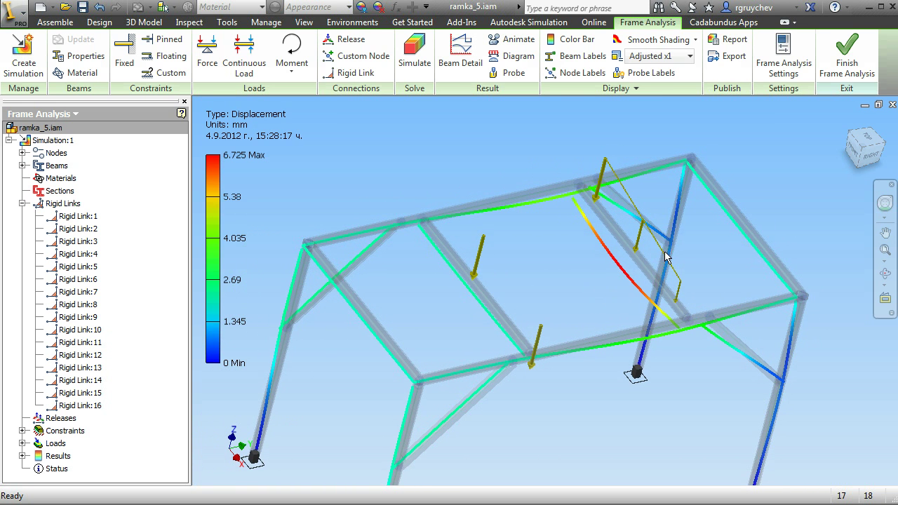
- Display the Smax normal stress result on the frame, and switch back to the displacement result
left_click(23, 456)
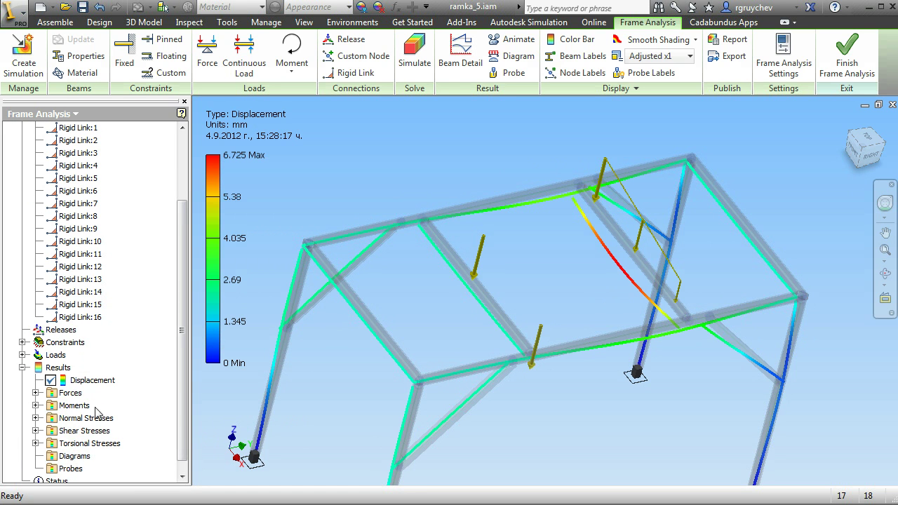
left_click(35, 419)
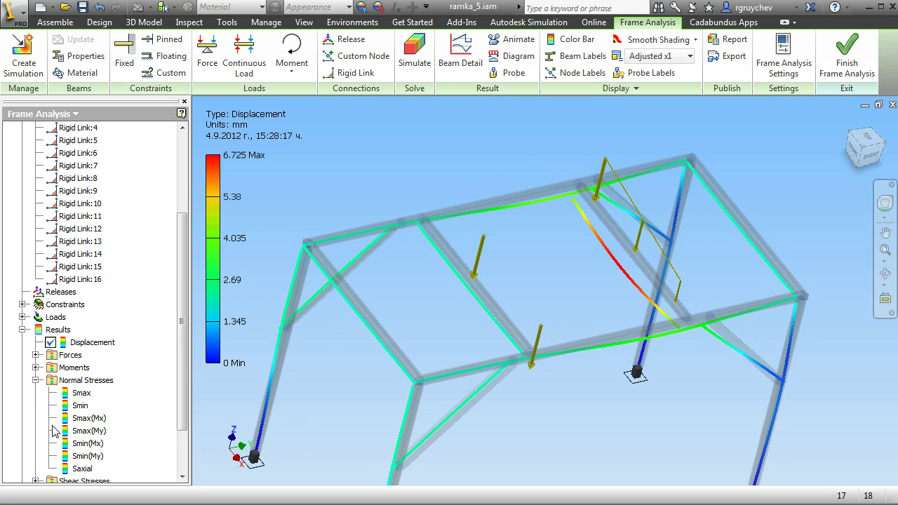
double_click(87, 431)
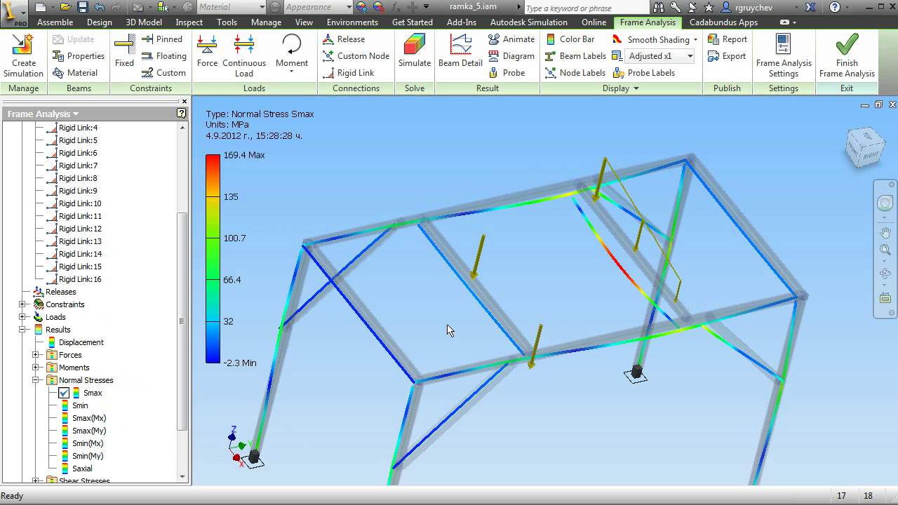
double_click(52, 381)
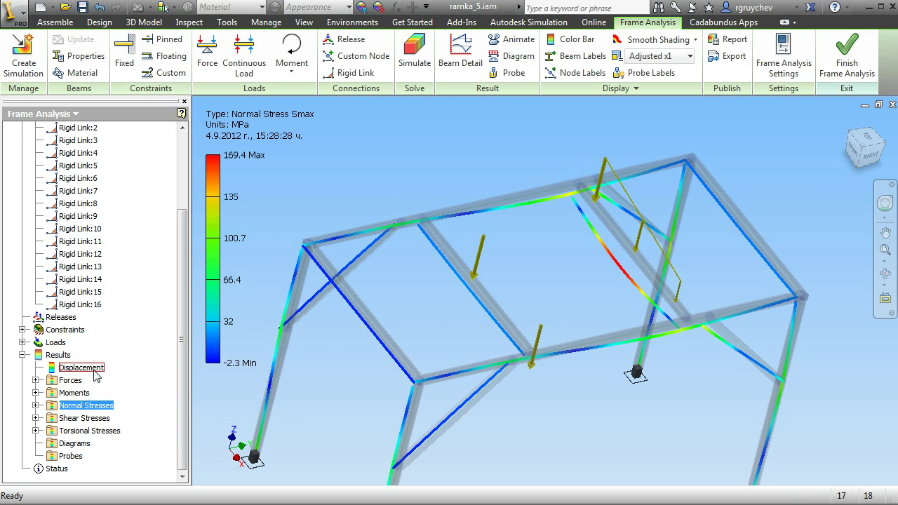
double_click(87, 370)
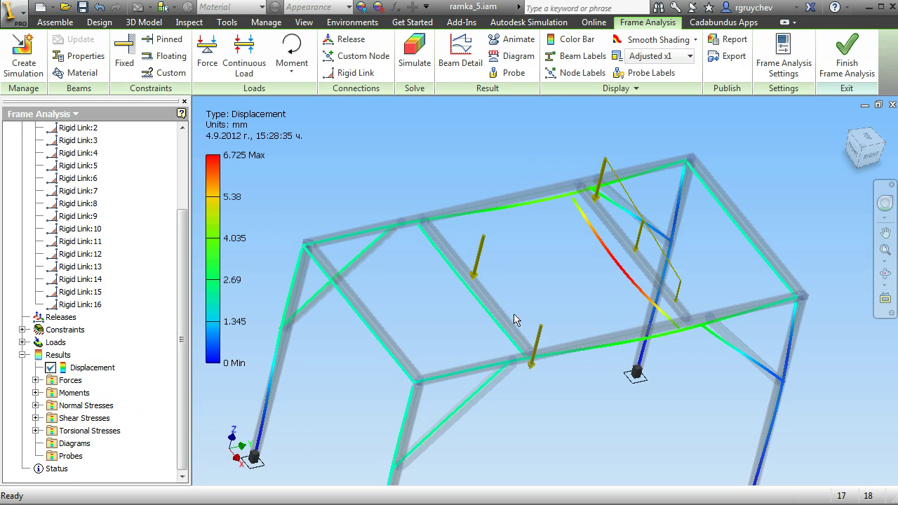
- Open the beam details for the crossbeam that carries the point load Force:1, keeping the frame accessible for picking
middle_click_drag(495, 285, 551, 318)
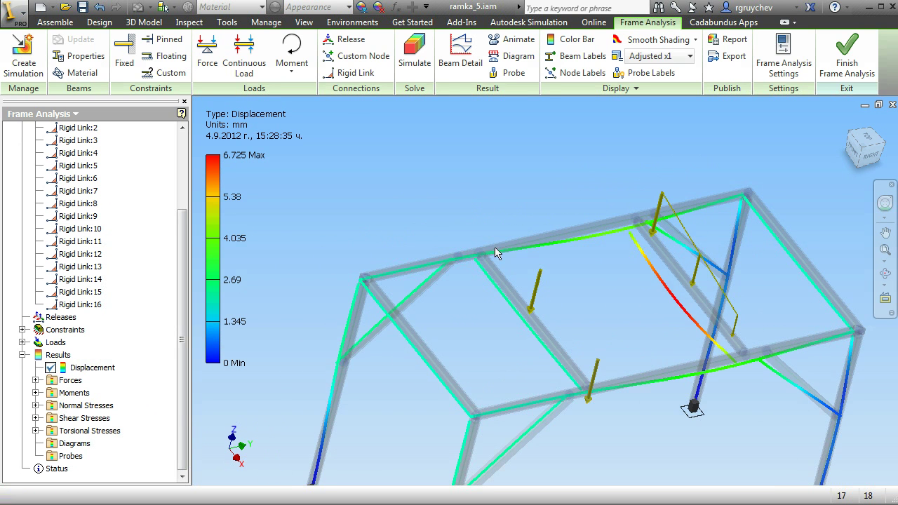
left_click(457, 49)
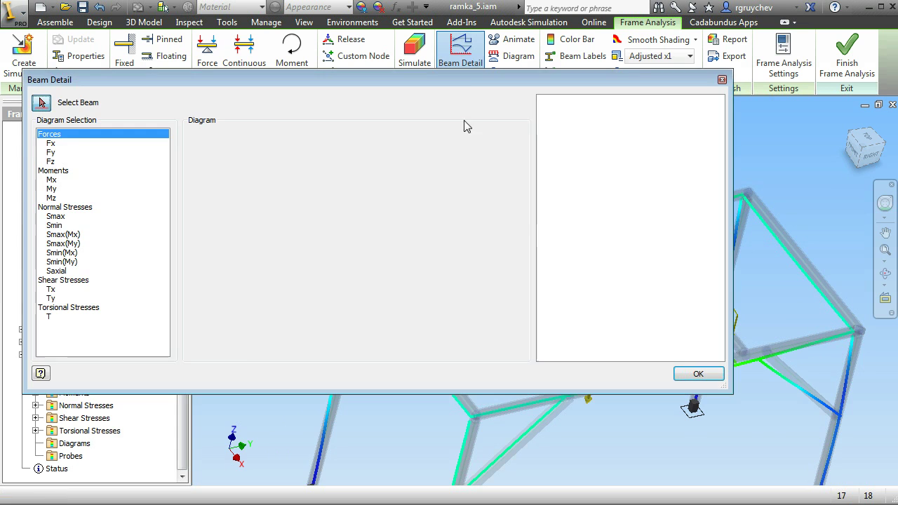
left_click_drag(492, 114, 552, 76)
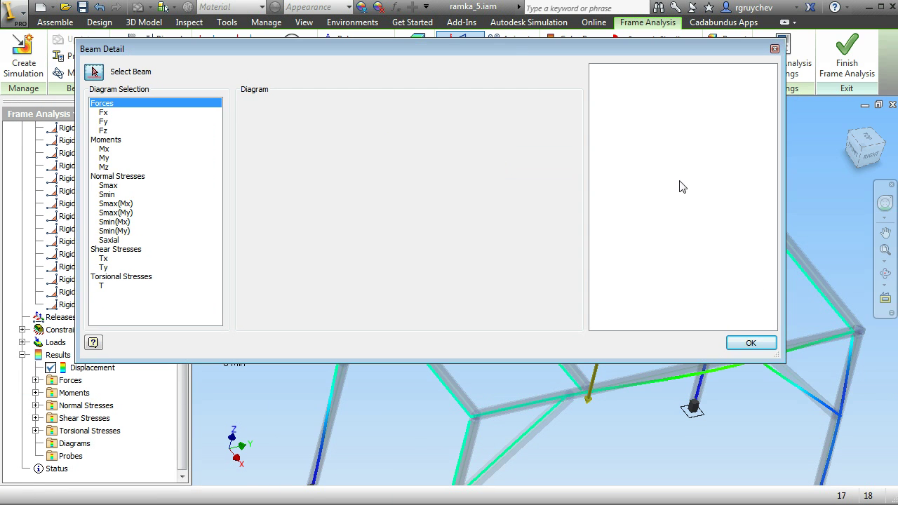
left_click_drag(780, 354, 557, 194)
left_click_drag(511, 58, 796, 37)
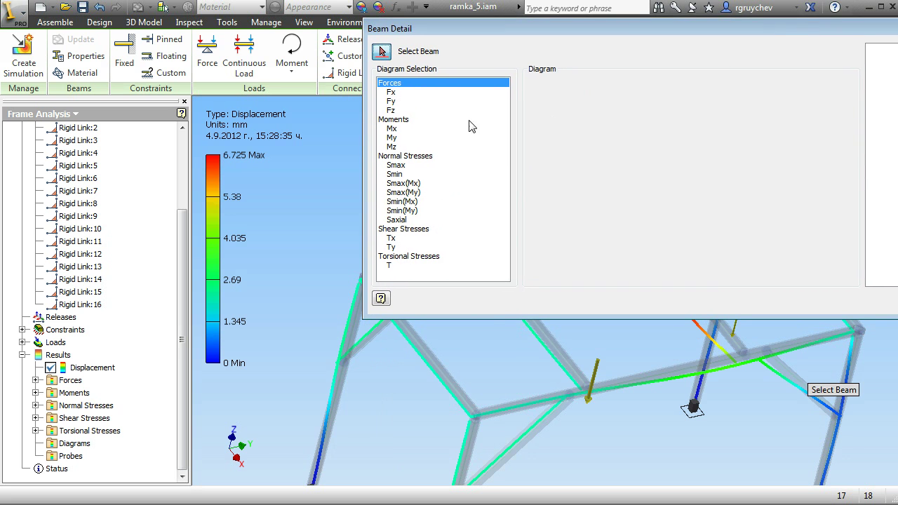
left_click(551, 351)
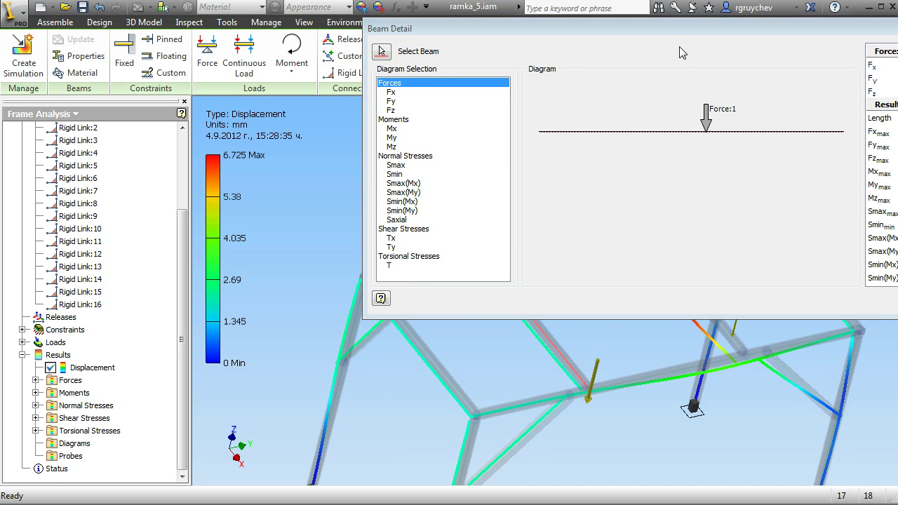
- View the selected crossbeam's Fy, Fz and Fx force diagrams and its My moment diagram
left_click(396, 102)
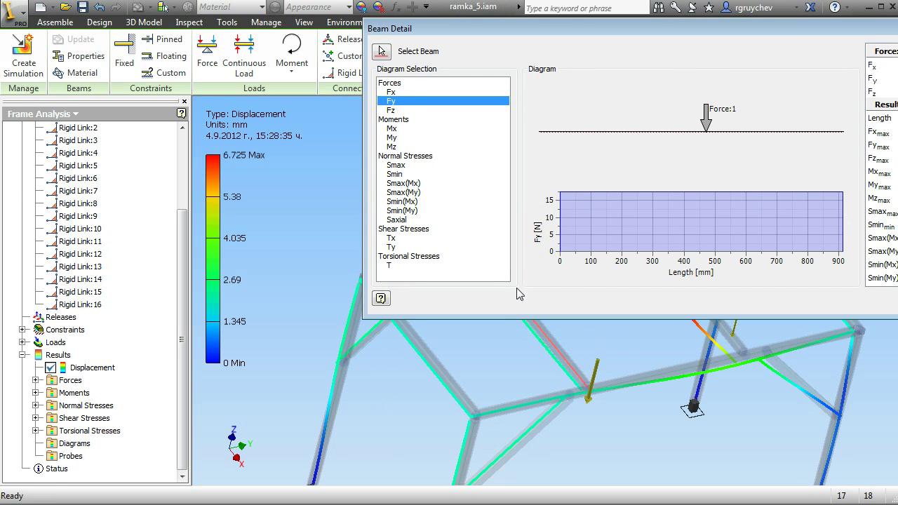
left_click(392, 110)
left_click(393, 93)
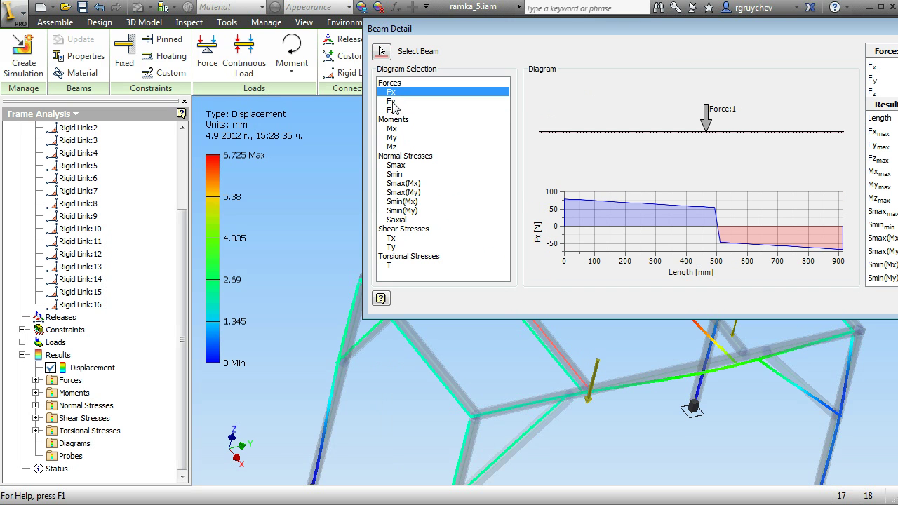
left_click(393, 137)
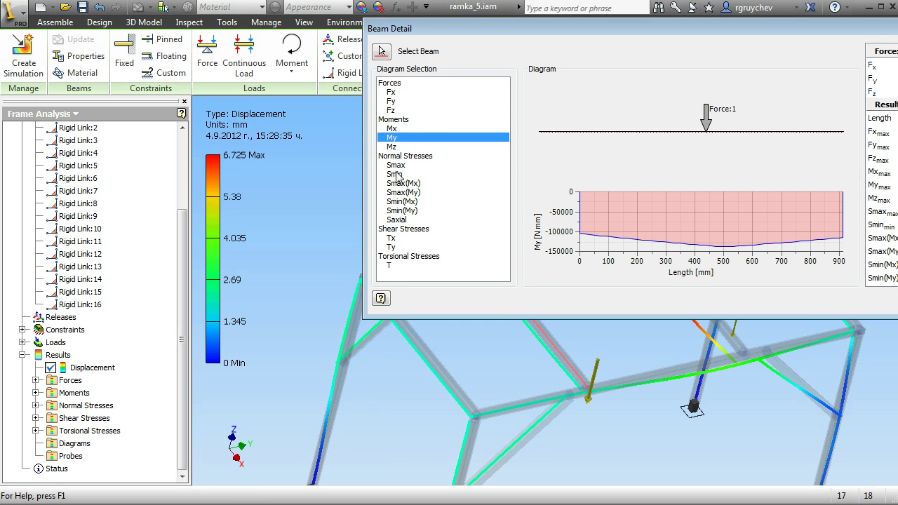
- View the crossbeam's Smin, Smax and Smin(Mx) normal stress diagrams and its Ty and Tx shear stress diagrams
left_click(395, 175)
left_click(405, 166)
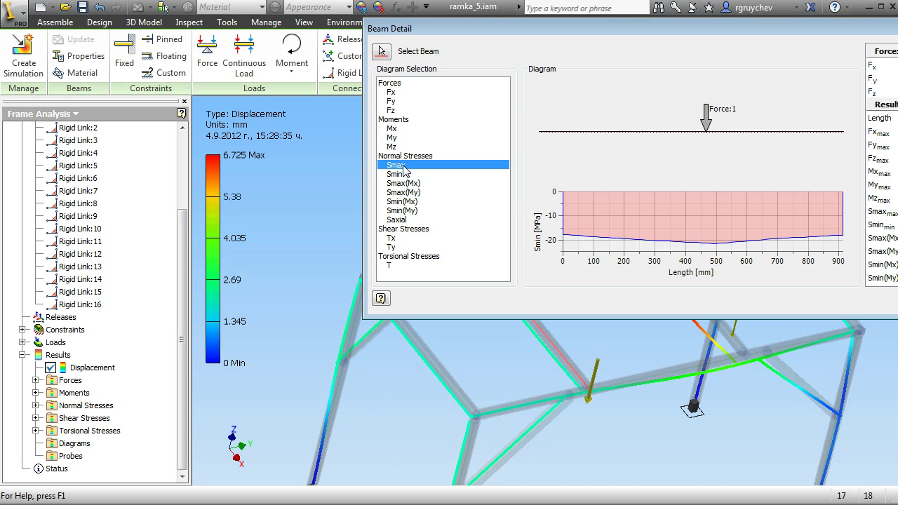
left_click(402, 202)
left_click(403, 247)
left_click(401, 239)
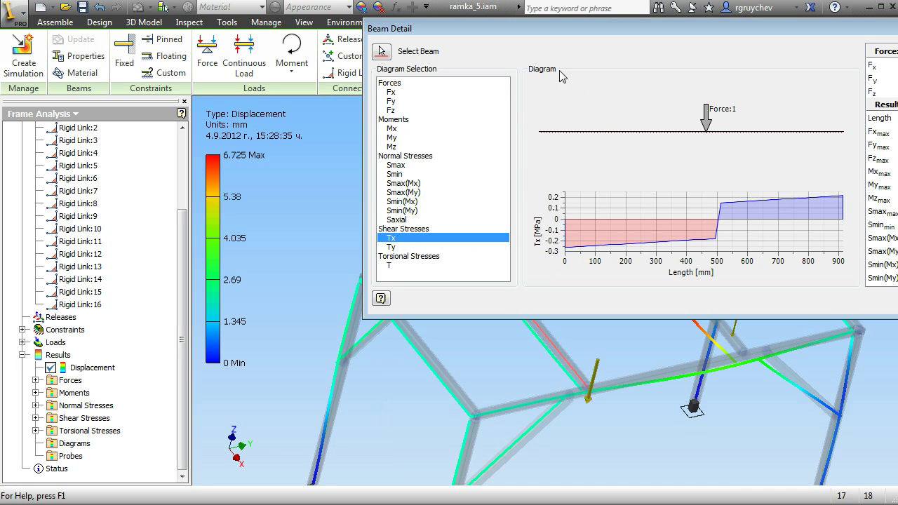
- Review the crossbeam's full list of numerical results and close the beam details
left_click_drag(483, 38, 286, 91)
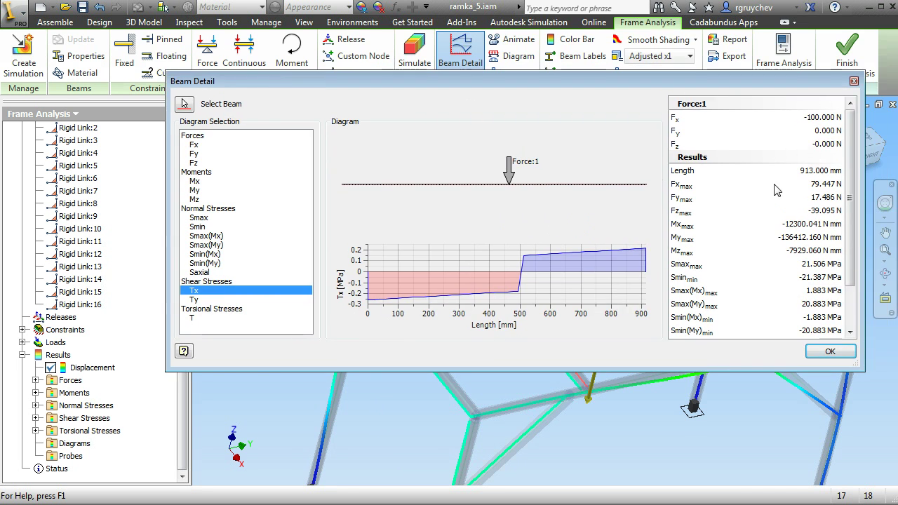
scroll(850, 284, "down", 2)
left_click(829, 351)
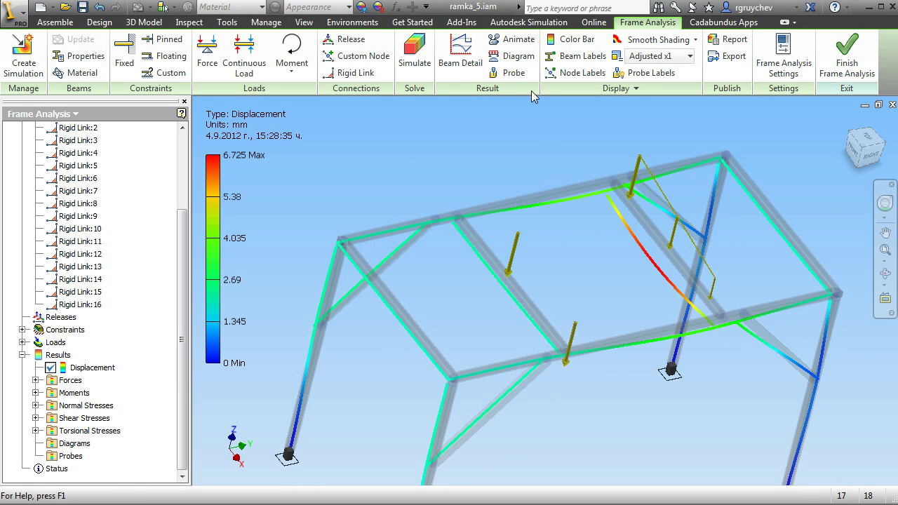
- Start a result diagram limited to selected beams and pick the two loaded crossbeams
left_click(512, 56)
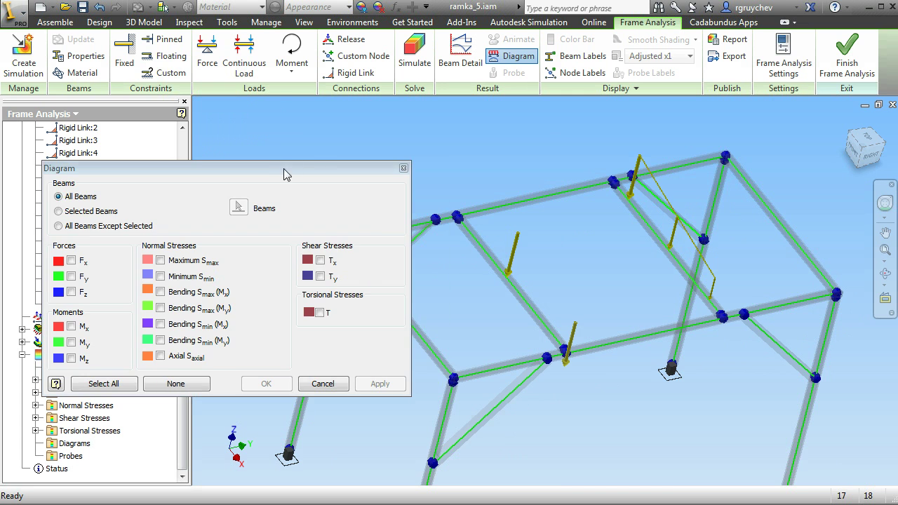
left_click_drag(286, 172, 369, 169)
middle_click_drag(521, 295, 656, 279)
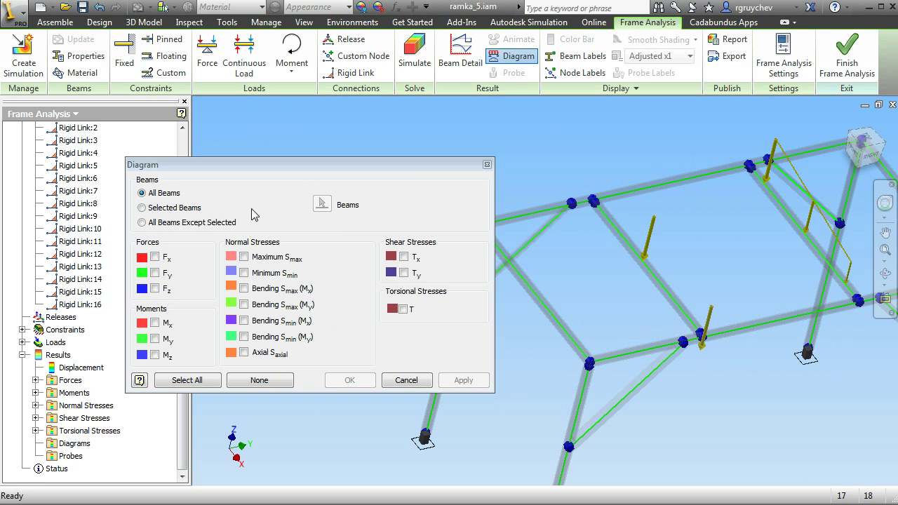
left_click(142, 208)
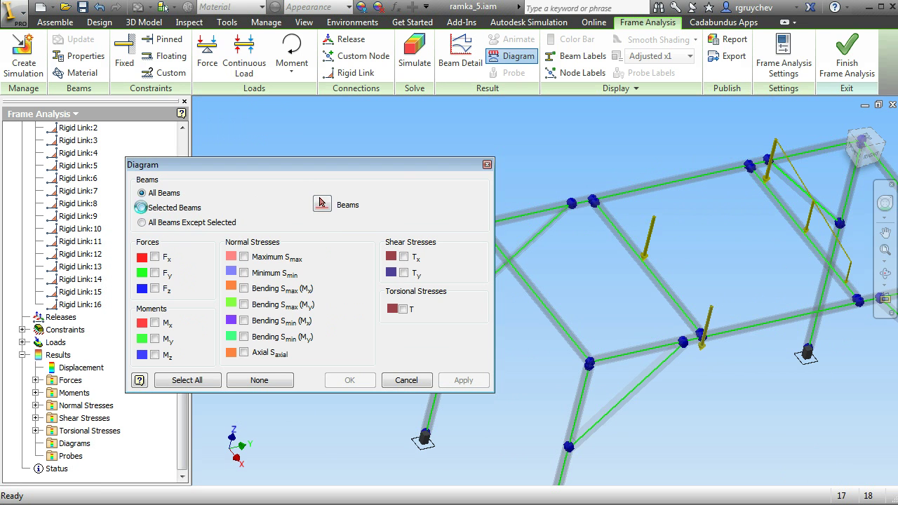
left_click(670, 288)
left_click(824, 256)
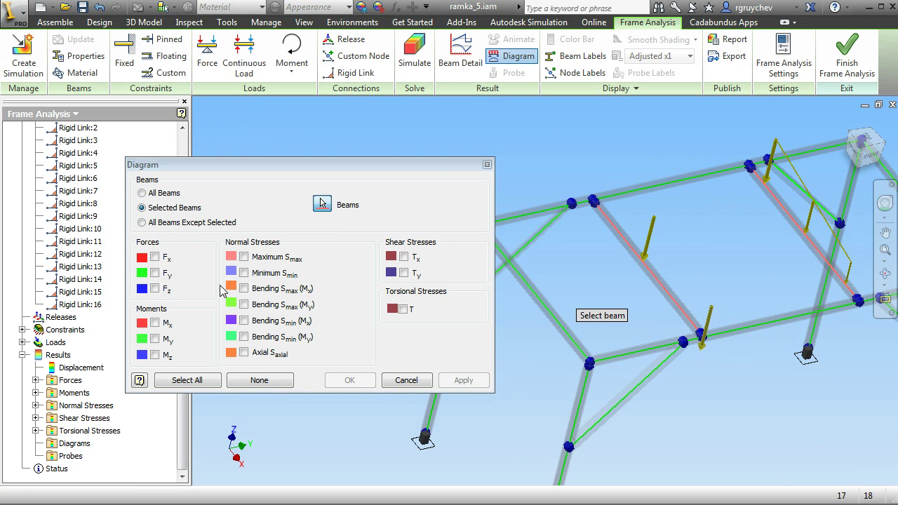
- Add the Fx, Fy and Fz force diagrams to the two selected crossbeams
left_click(155, 257)
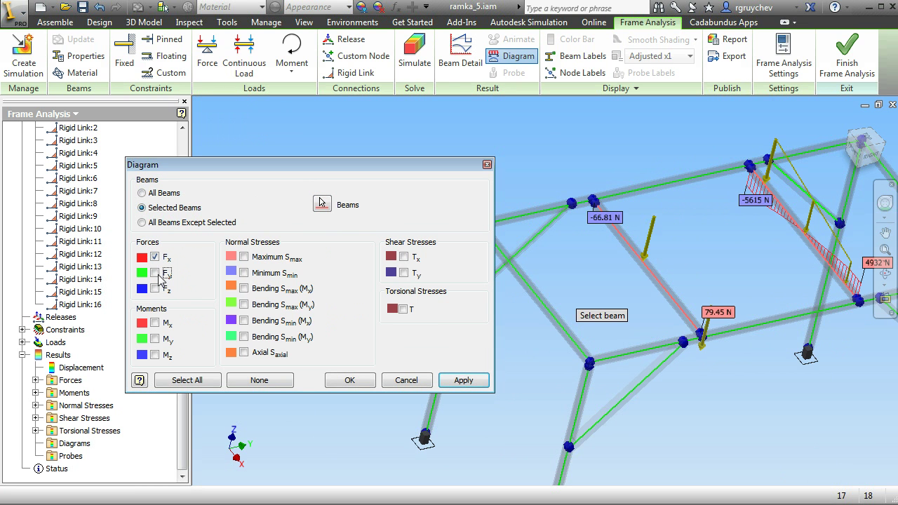
left_click(158, 274)
left_click(158, 291)
middle_click_drag(863, 274, 756, 288)
scroll(756, 288, "down", 2)
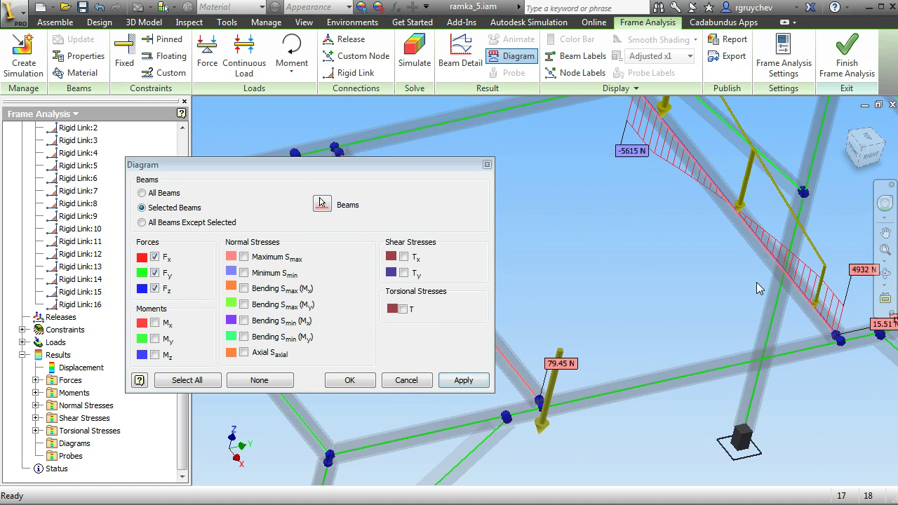
- Show the Mx and My moment diagrams on both crossbeams and examine them up close
left_click(155, 324)
scroll(701, 263, "up", 5)
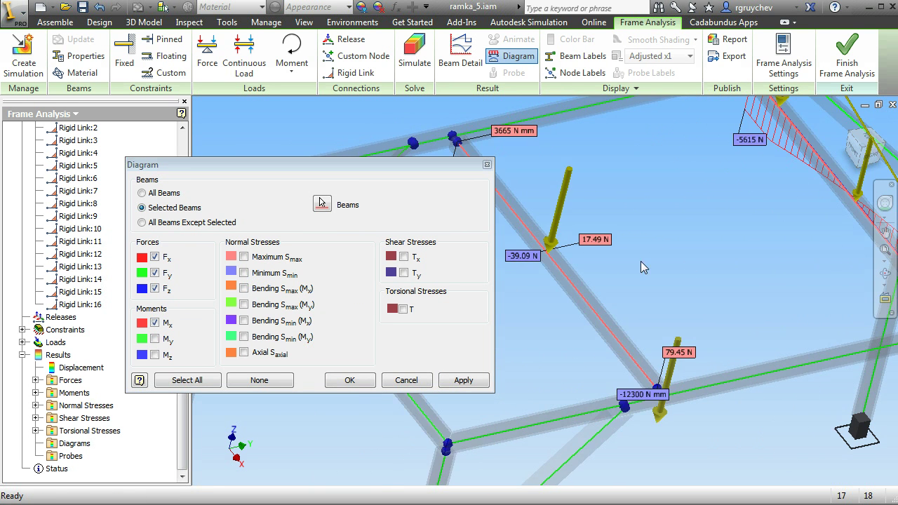
left_click(155, 339)
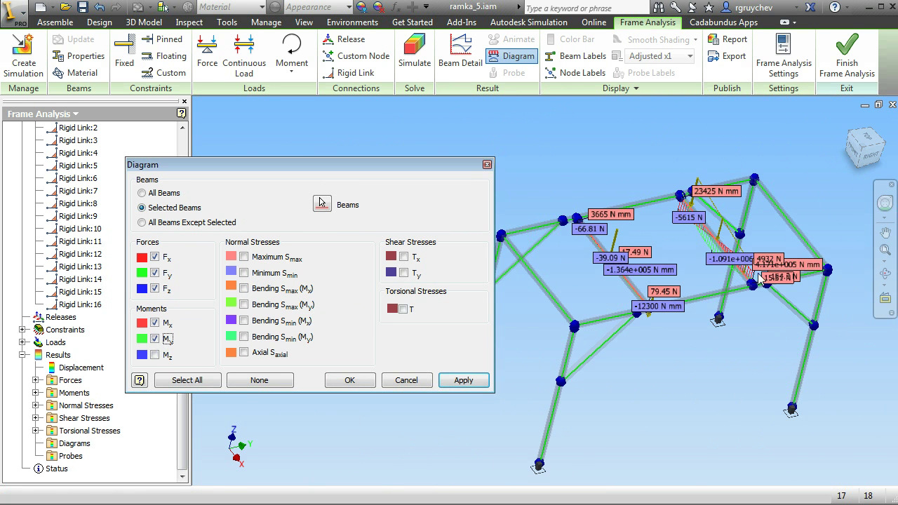
scroll(740, 246, "down", 3)
scroll(675, 265, "up", 4)
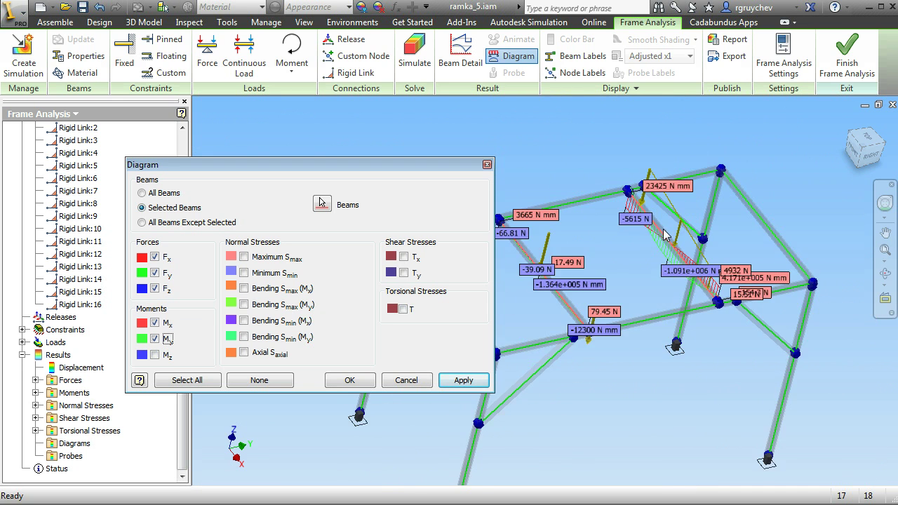
scroll(665, 235, "down", 4)
scroll(674, 270, "up", 3)
scroll(673, 270, "down", 4)
scroll(695, 281, "up", 3)
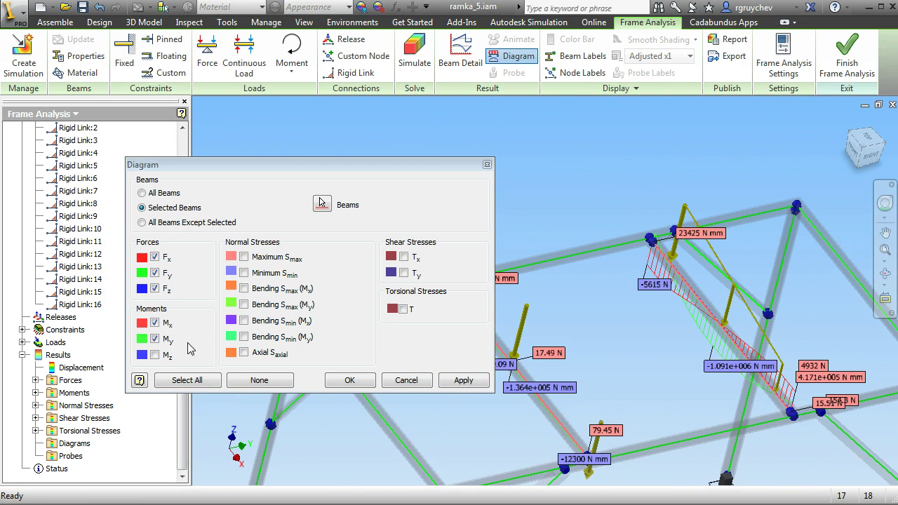
- Turn off the My and Mx moment diagrams and show the bending stress Smax (My) on the crossbeams
left_click(155, 339)
left_click(155, 323)
left_click(244, 304)
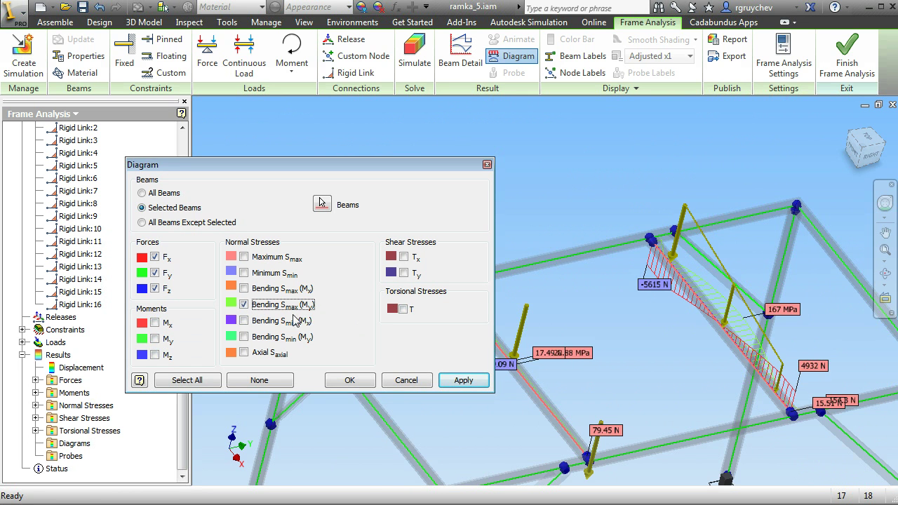
scroll(497, 312, "down", 4)
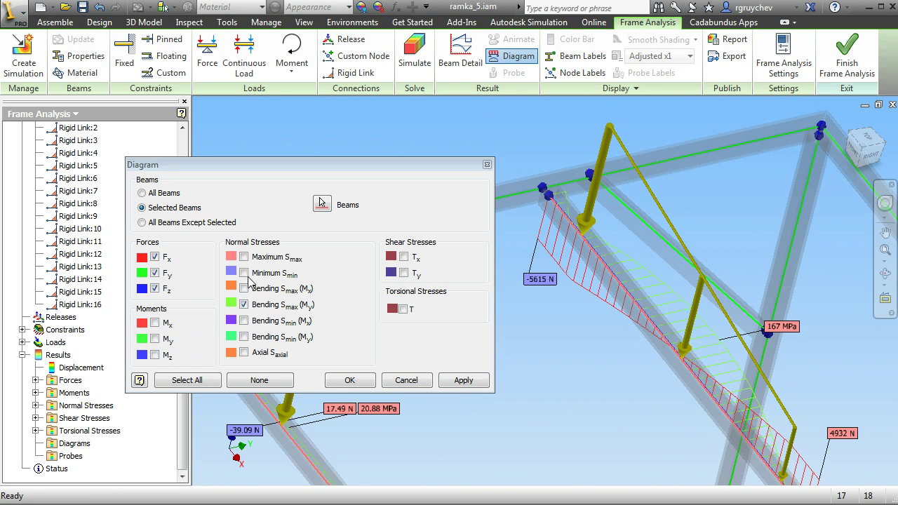
- Add the minimum Smin and maximum Smax normal stress diagrams, apply them to the crossbeams, and close the diagram settings
left_click(244, 272)
left_click(244, 257)
scroll(619, 267, "up", 3)
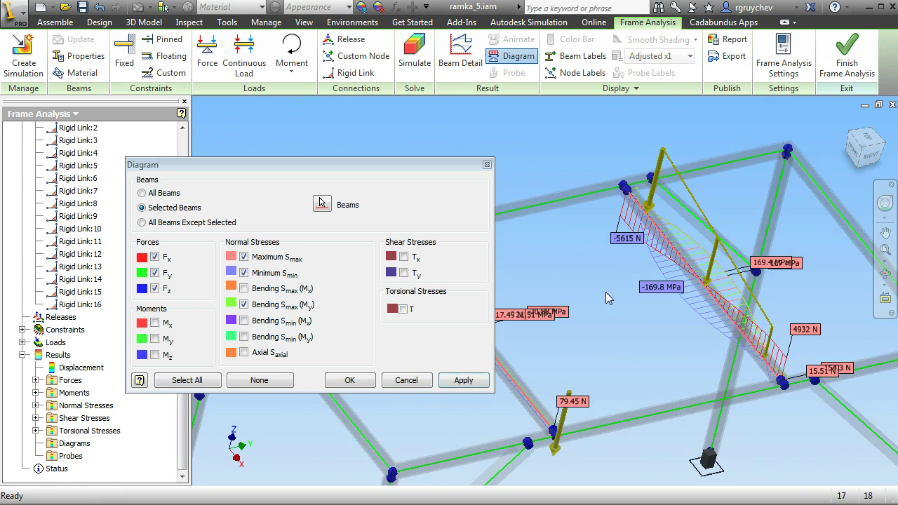
scroll(569, 367, "down", 4)
left_click(463, 382)
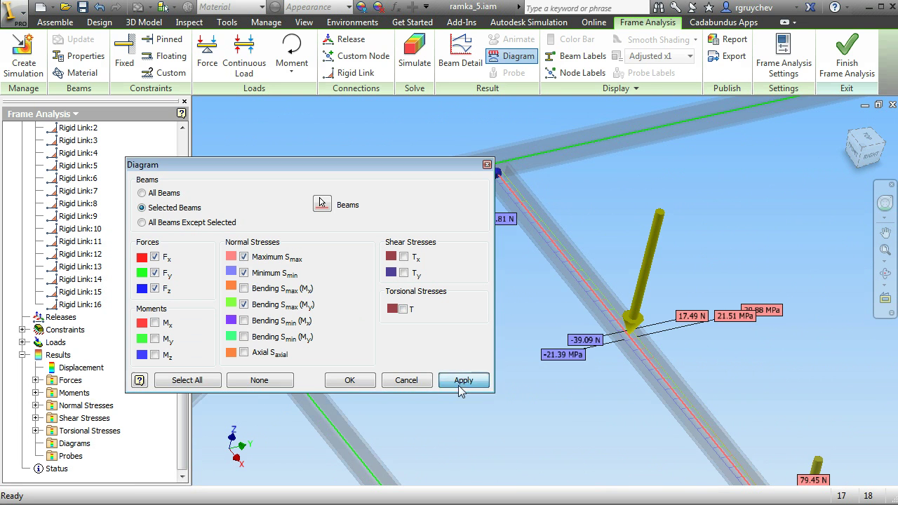
left_click(406, 380)
scroll(613, 267, "up", 4)
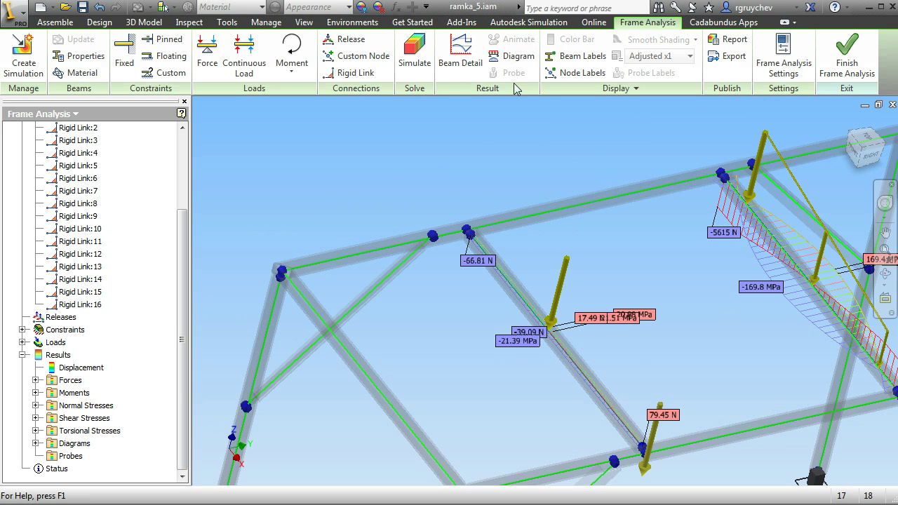
left_click(516, 60)
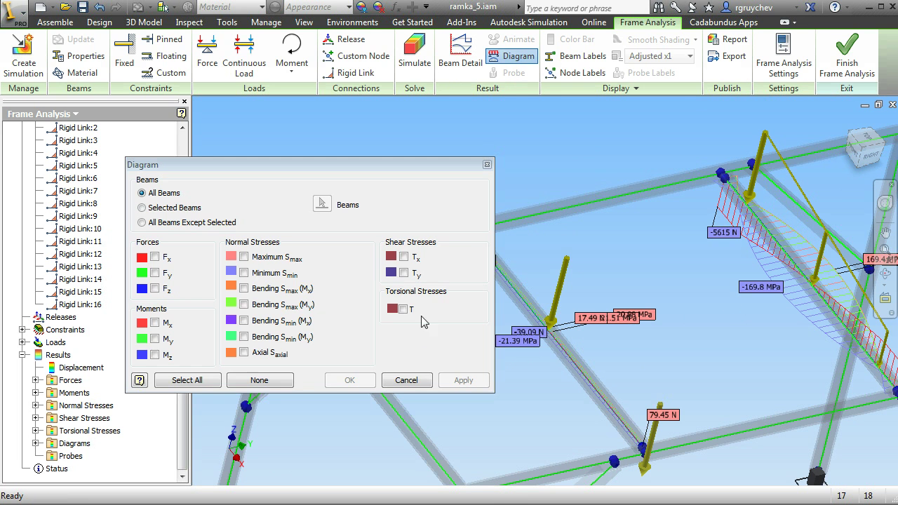
left_click(405, 384)
scroll(541, 321, "up", 4)
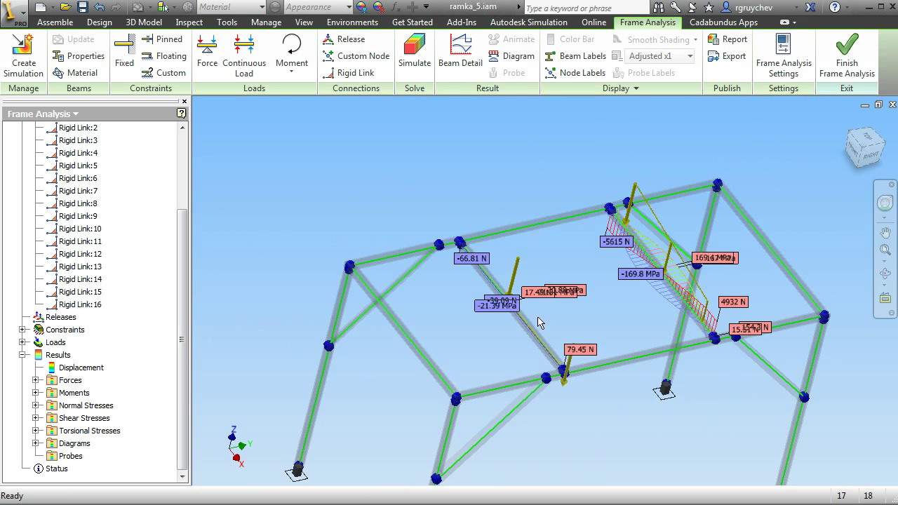
middle_click_drag(508, 239, 503, 236)
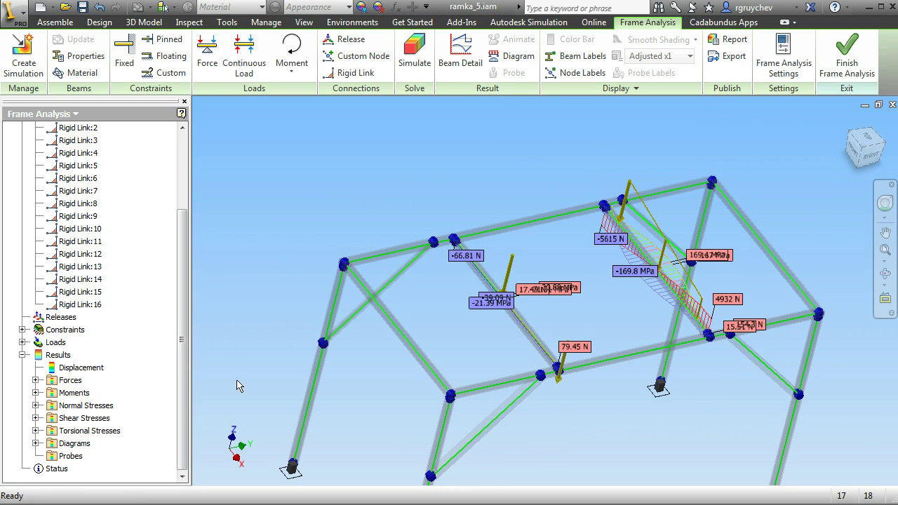
left_click(517, 57)
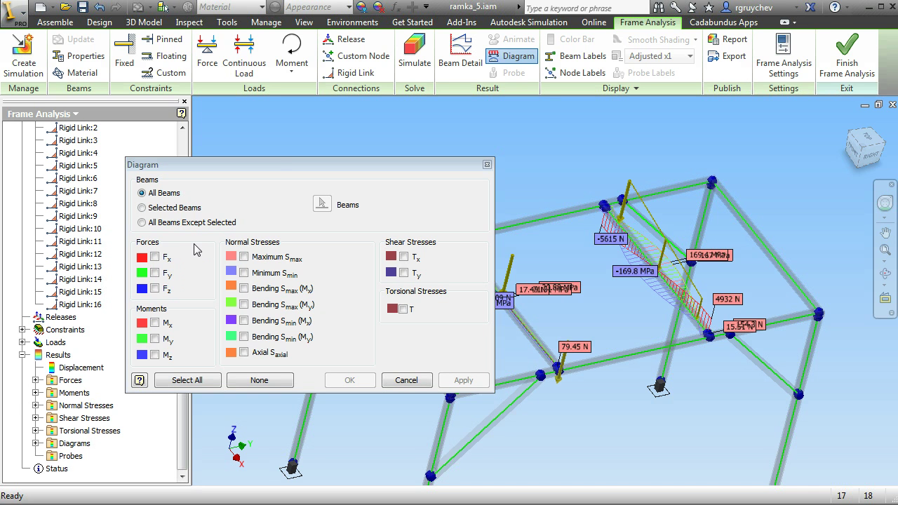
left_click(142, 223)
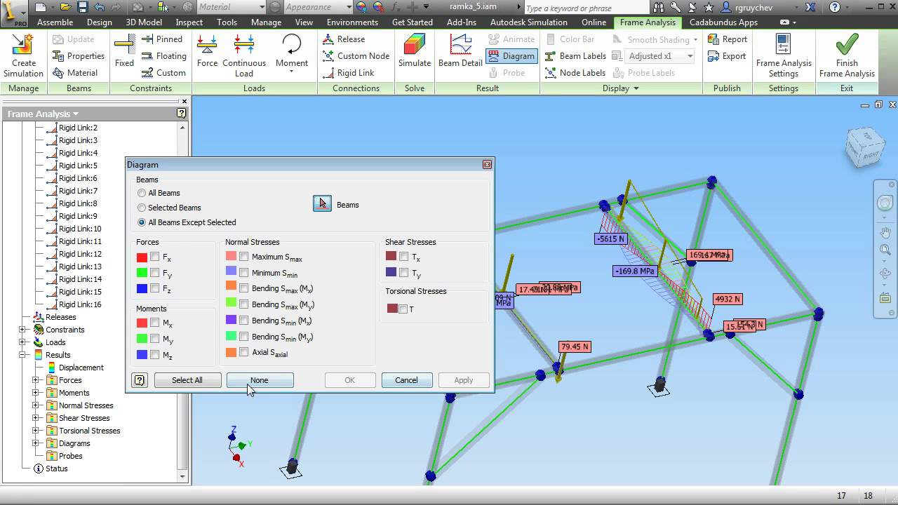
left_click(151, 209)
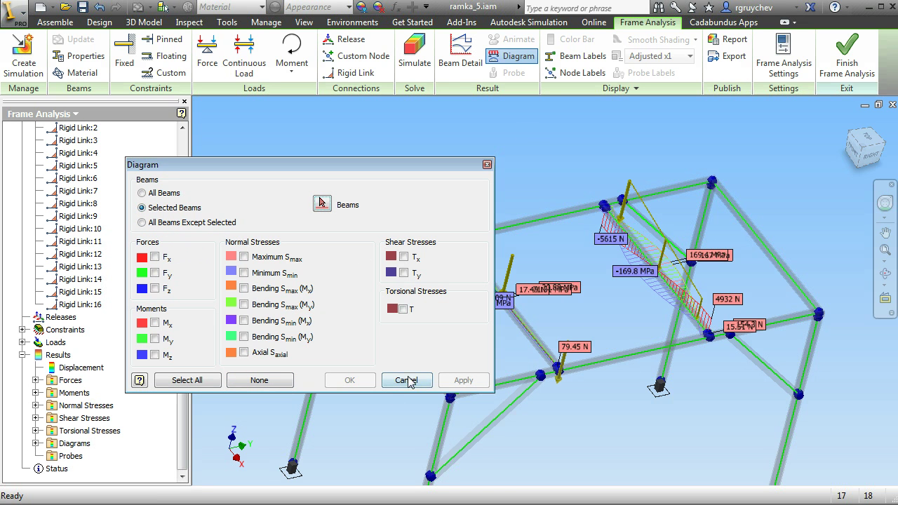
left_click(268, 388)
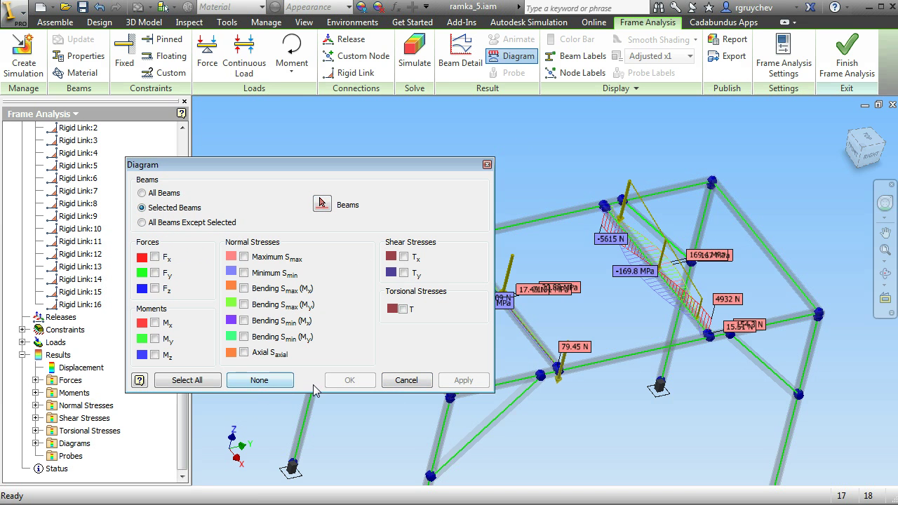
left_click(260, 385)
left_click(148, 209)
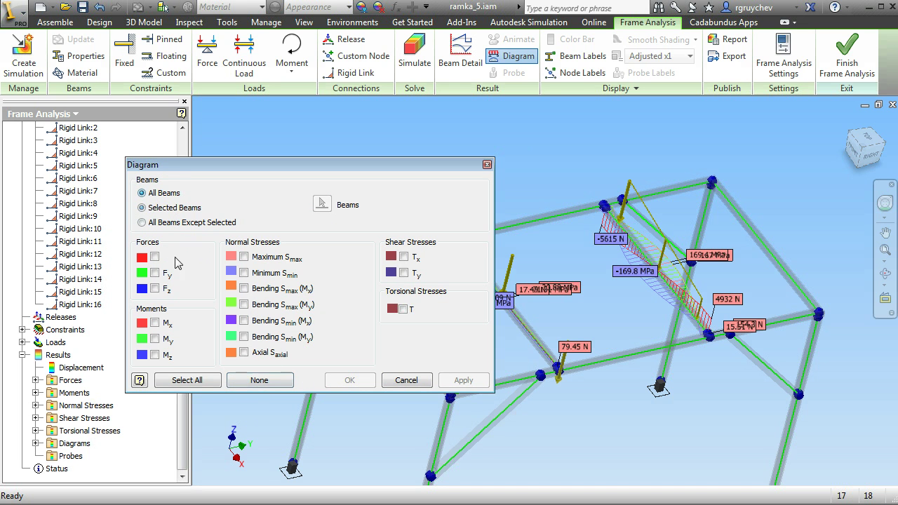
left_click(259, 382)
left_click(405, 381)
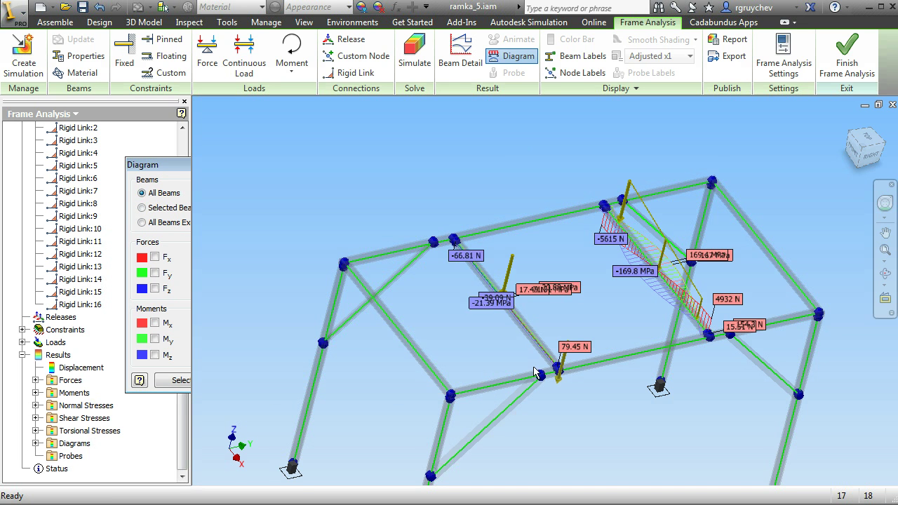
- Generate a complete frame analysis report with the filename ramka in the assembly's current folder
middle_click_drag(588, 211, 573, 207)
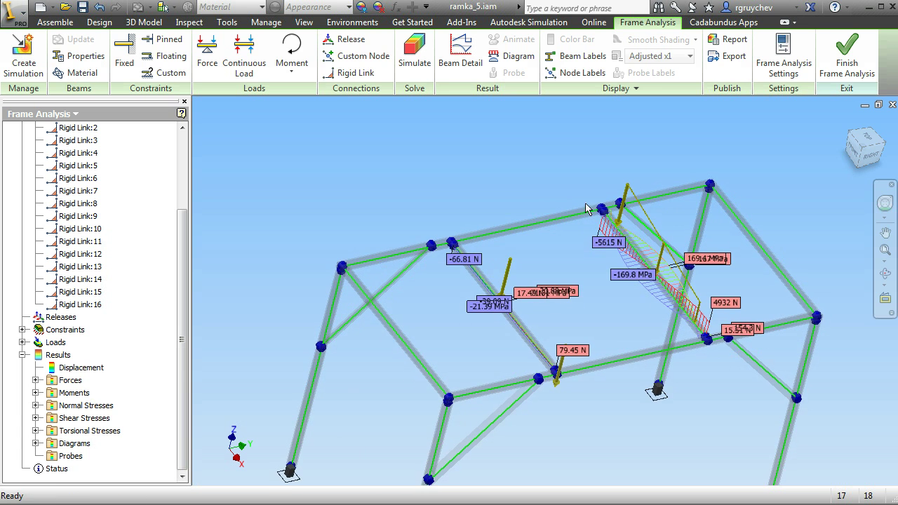
left_click(885, 274)
left_click_drag(609, 287, 568, 288)
right_click(569, 289)
left_click(612, 291)
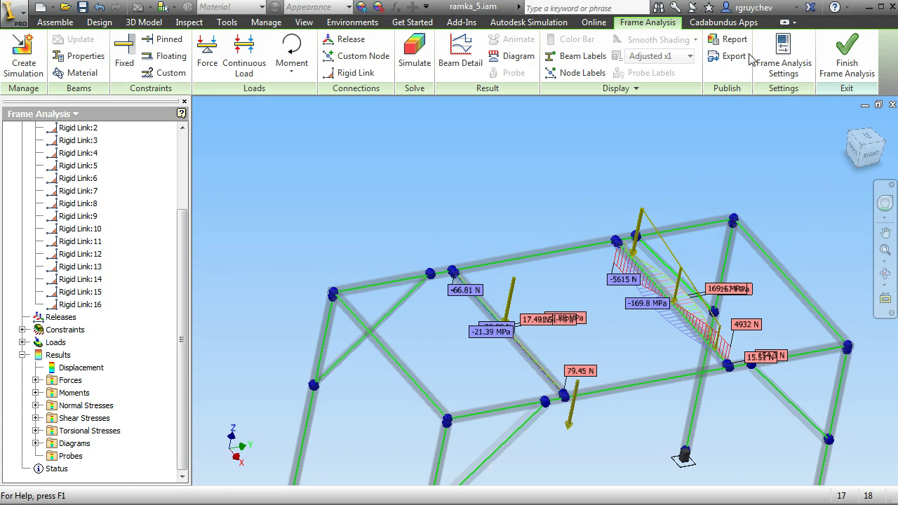
left_click(729, 39)
left_click_drag(430, 360, 92, 370)
type("ramka")
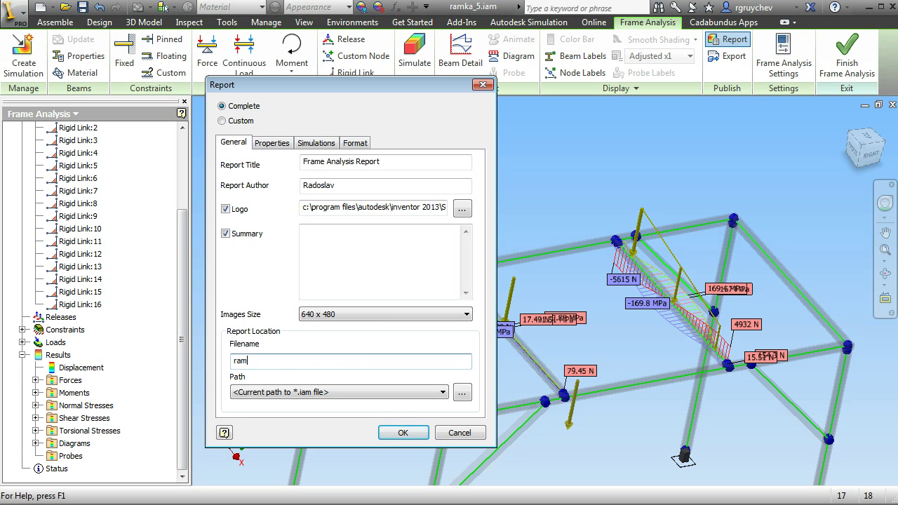
left_click(411, 431)
left_click(472, 344)
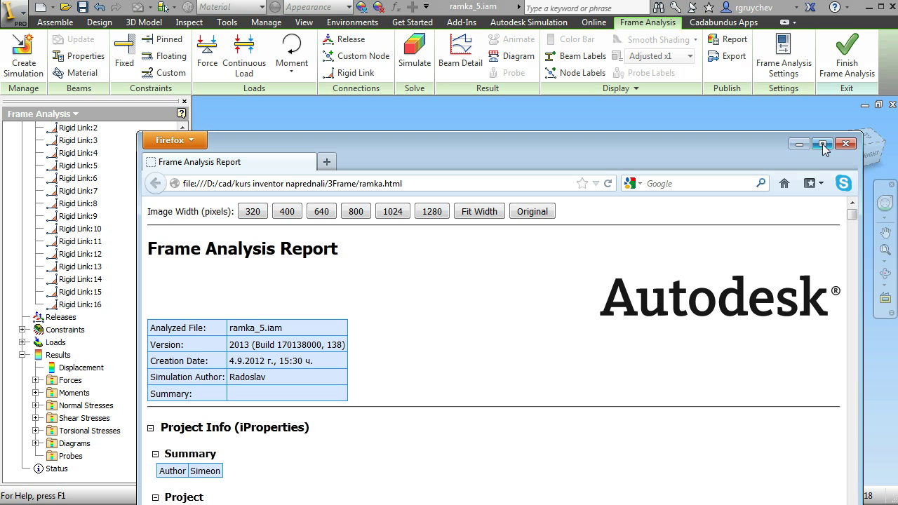
- Look over the project information in the generated frame analysis report, and close the report window
left_click_drag(657, 148, 642, 109)
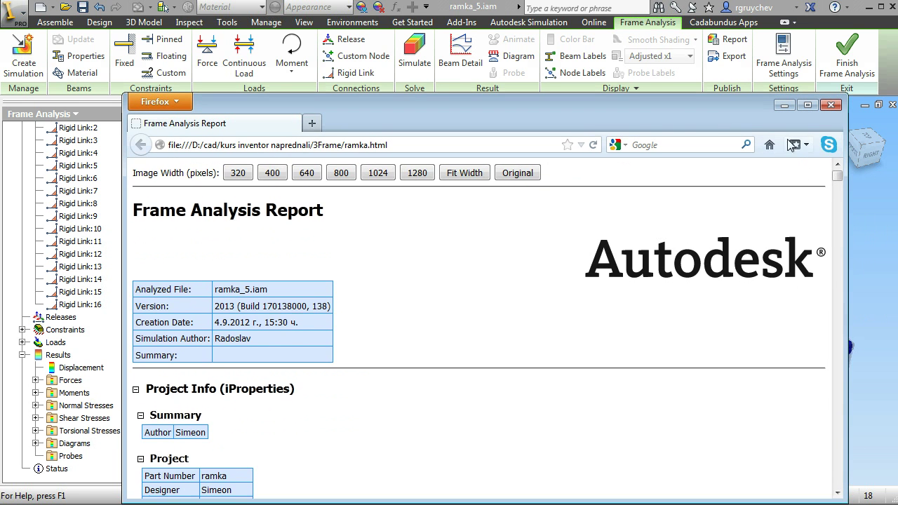
left_click_drag(835, 176, 866, 140)
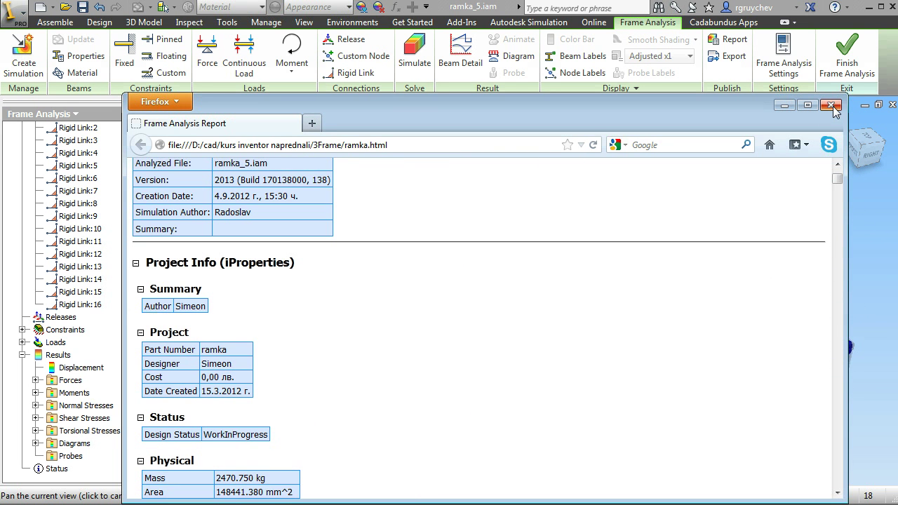
left_click(834, 106)
- Display the displacement results on the frame and inspect the deformed crossbeams up close
double_click(88, 368)
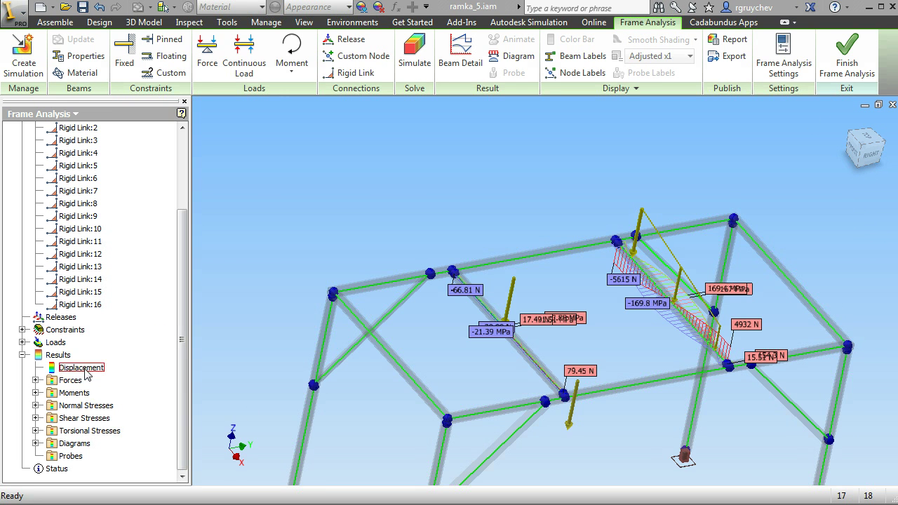
scroll(361, 297, "up", 2)
scroll(528, 257, "up", 1)
scroll(549, 276, "up", 1)
scroll(543, 266, "down", 3)
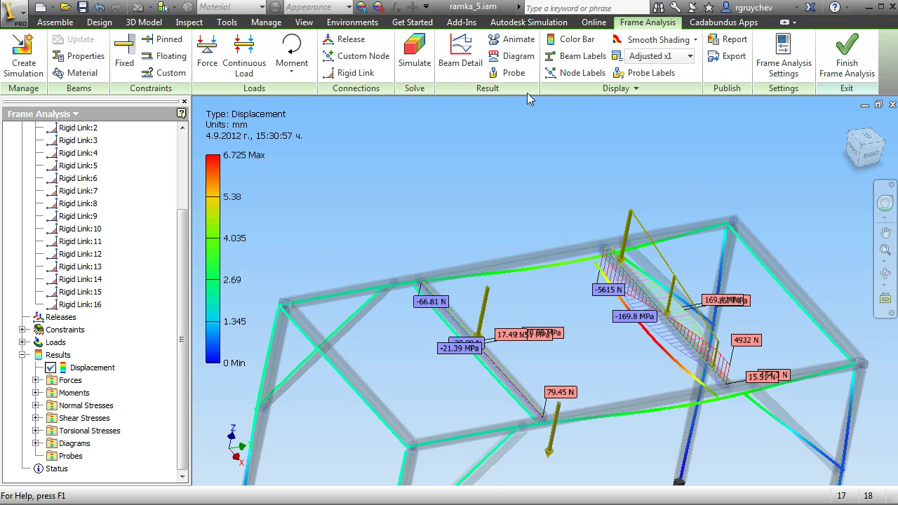
- Place a displacement probe on the long upper rear beam at an offset of 1120 mm and move its label clear above the frame
left_click(516, 74)
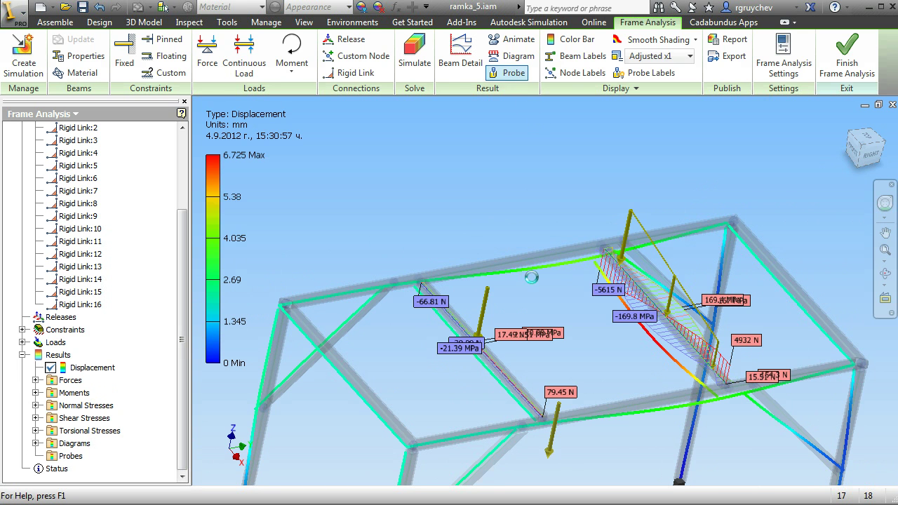
left_click(544, 256)
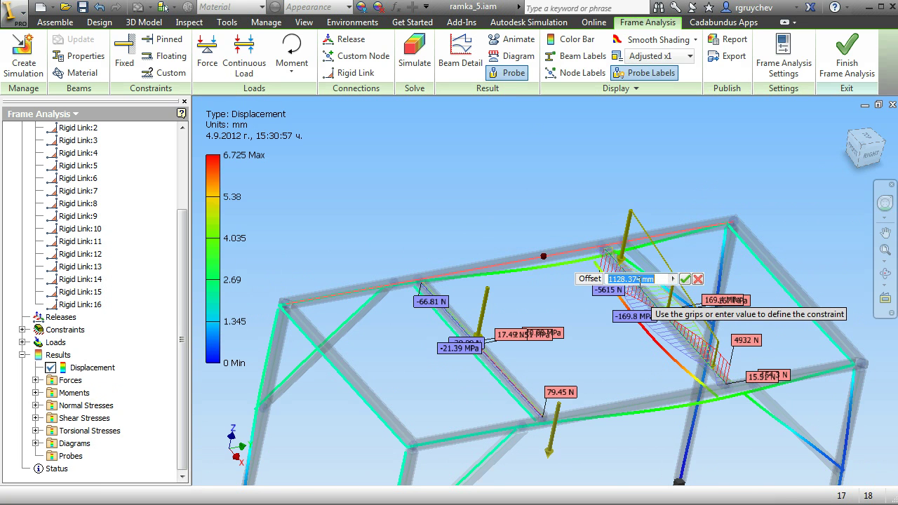
type("11")
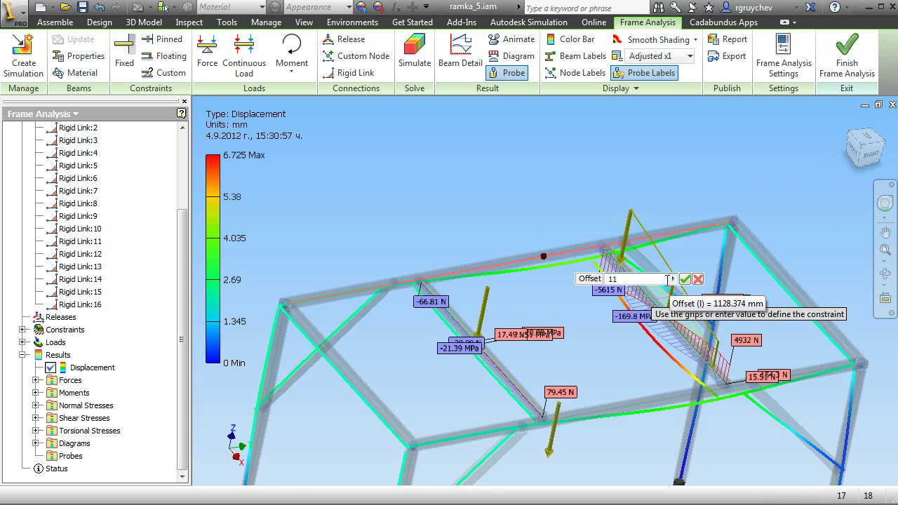
type("20")
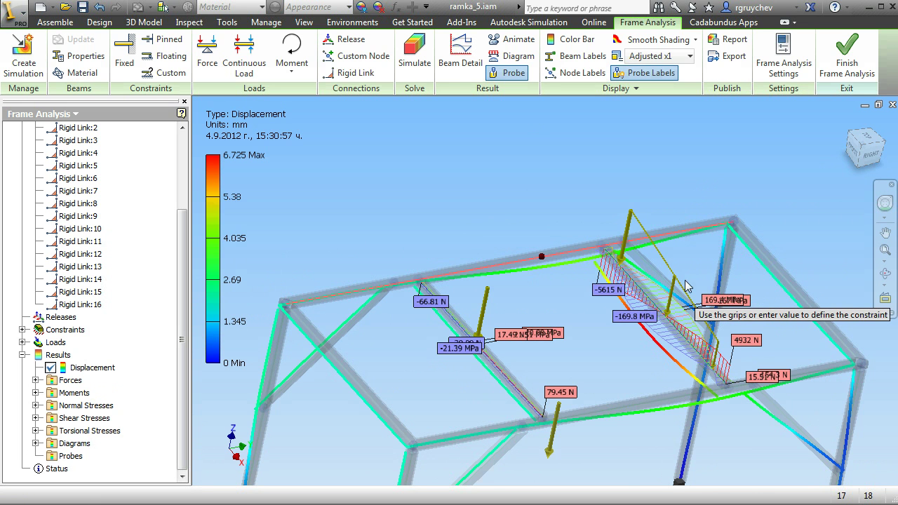
left_click(686, 280)
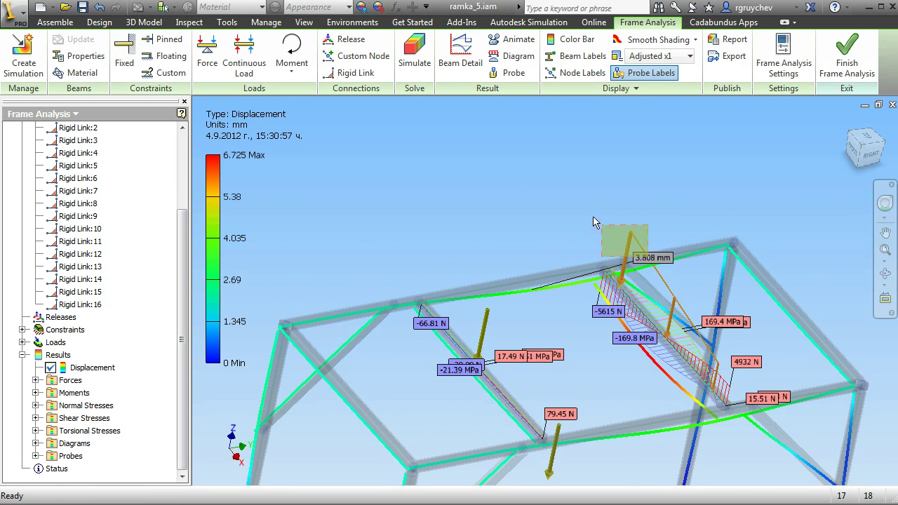
left_click_drag(663, 258, 601, 188)
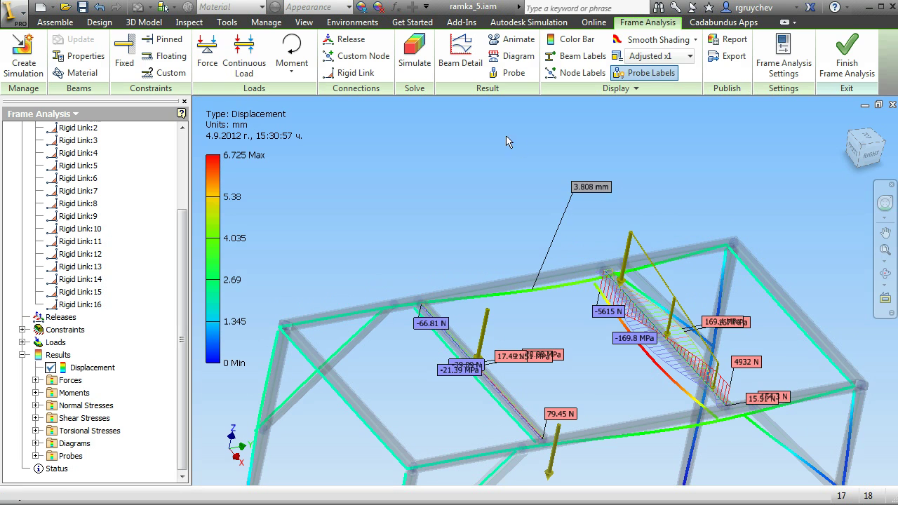
- Add a second displacement probe on the same upper beam at an offset of 250 mm
left_click(519, 75)
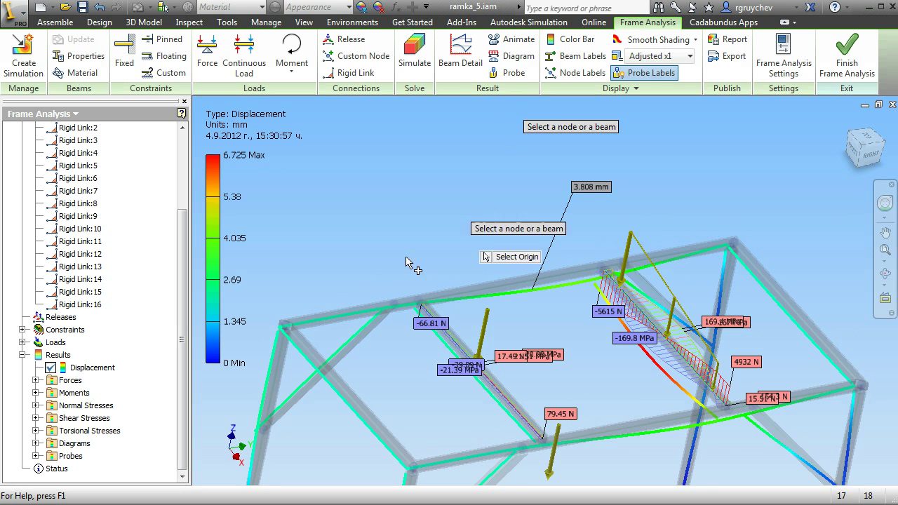
left_click(342, 315)
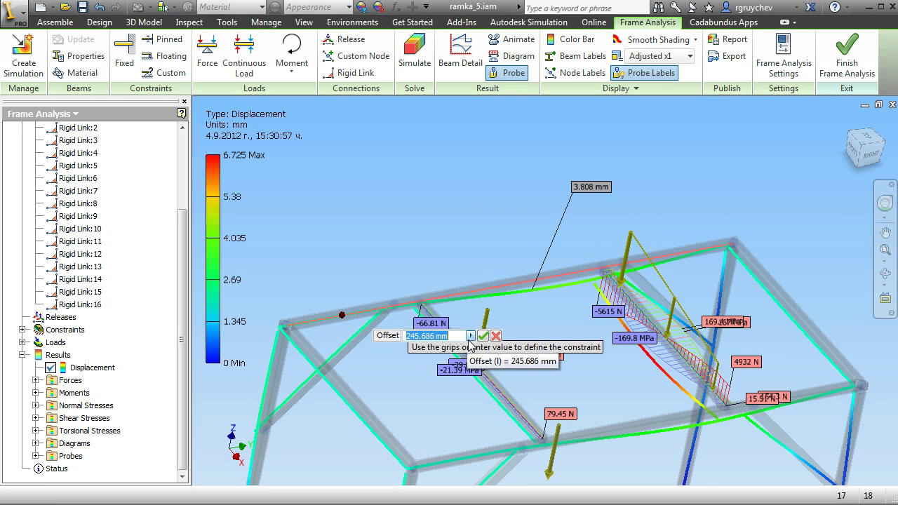
type("250")
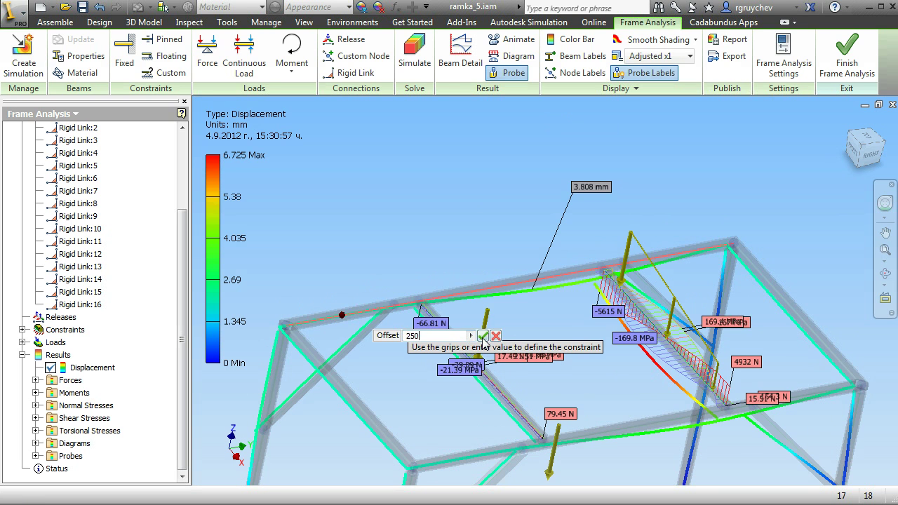
left_click(484, 338)
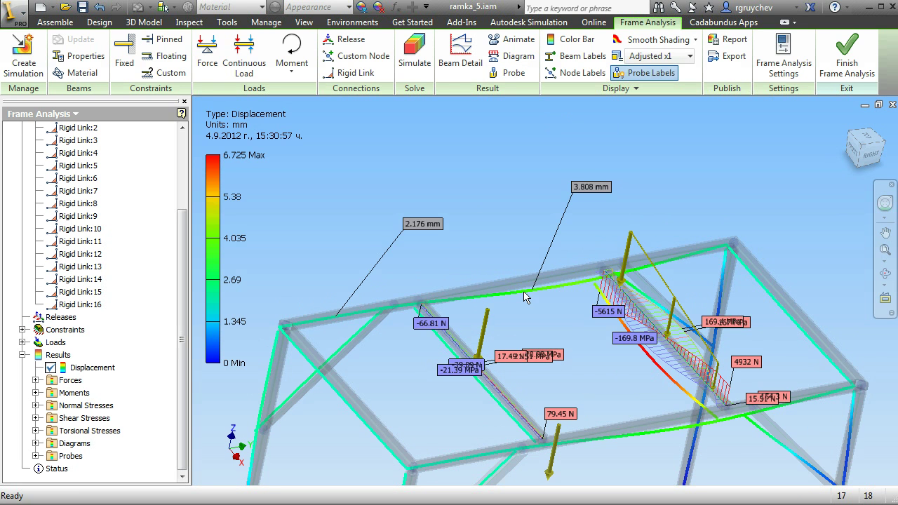
- Animate the displacement results at Normal speed with the original shape shown, close the animation, and inspect the frame
left_click(512, 39)
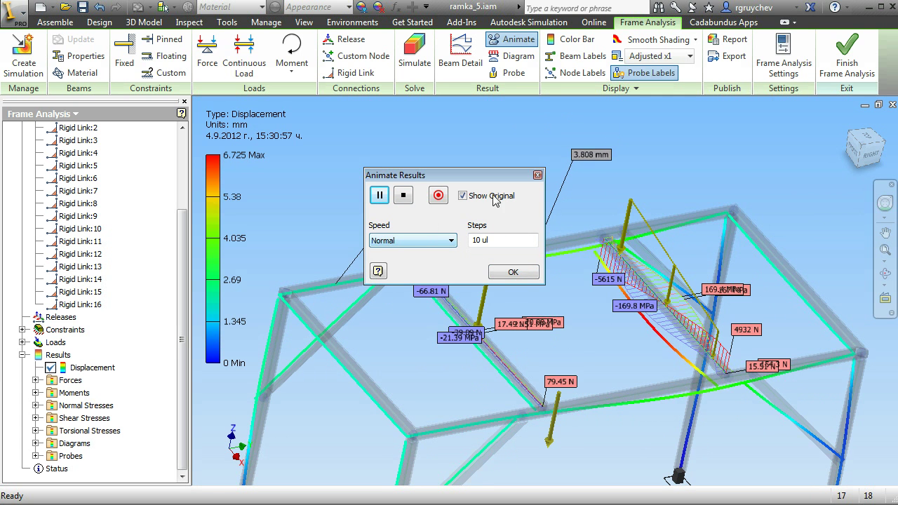
left_click(531, 273)
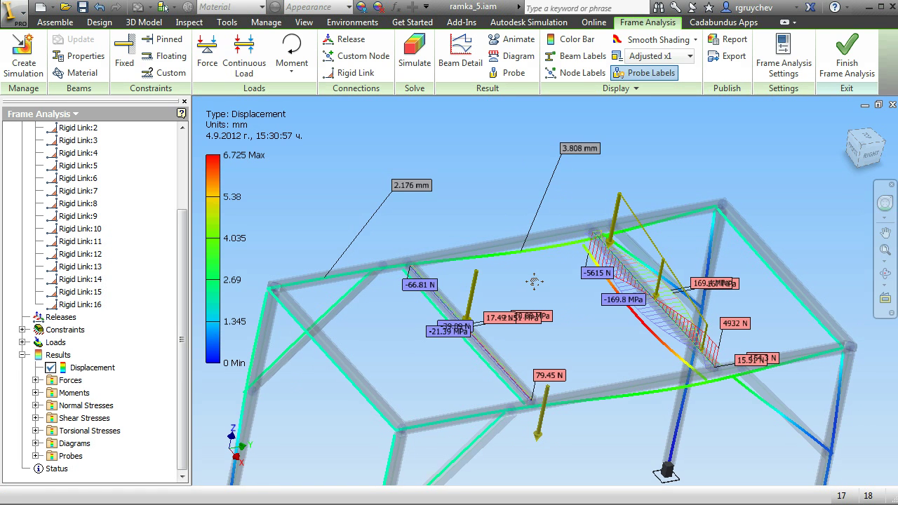
scroll(536, 288, "up", 3)
scroll(536, 286, "down", 5)
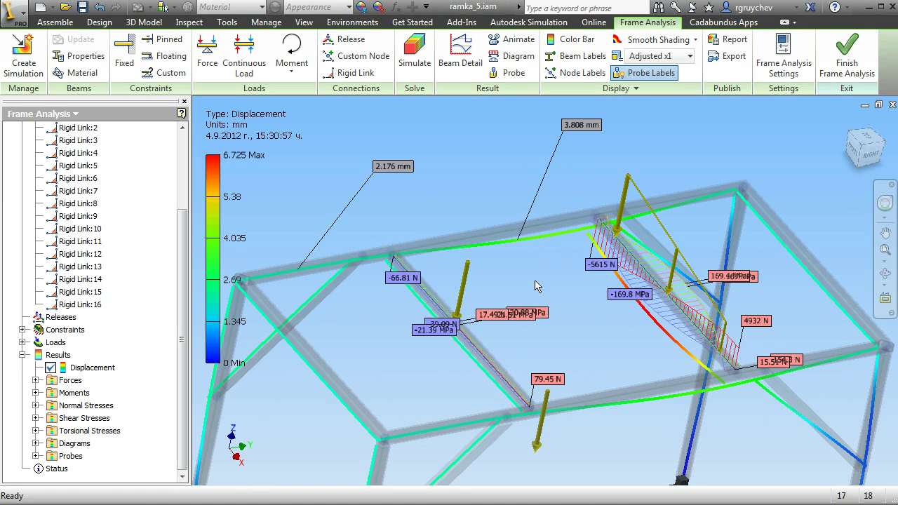
scroll(536, 287, "up", 2)
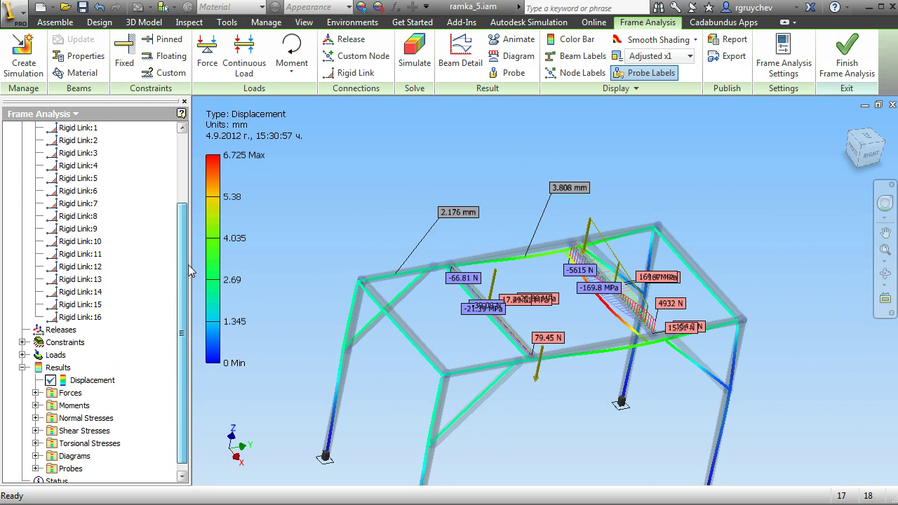
- Collapse the Rigid Links group in the simulation tree
left_click_drag(180, 288, 180, 211)
left_click(22, 203)
middle_click_drag(582, 293, 576, 307)
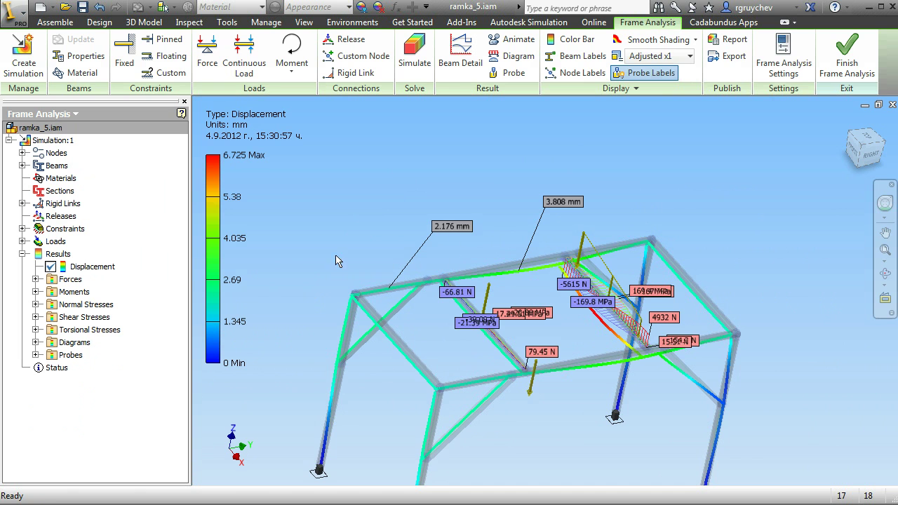
- Try to export the frame analysis to Robot Structural Analysis
left_click(733, 61)
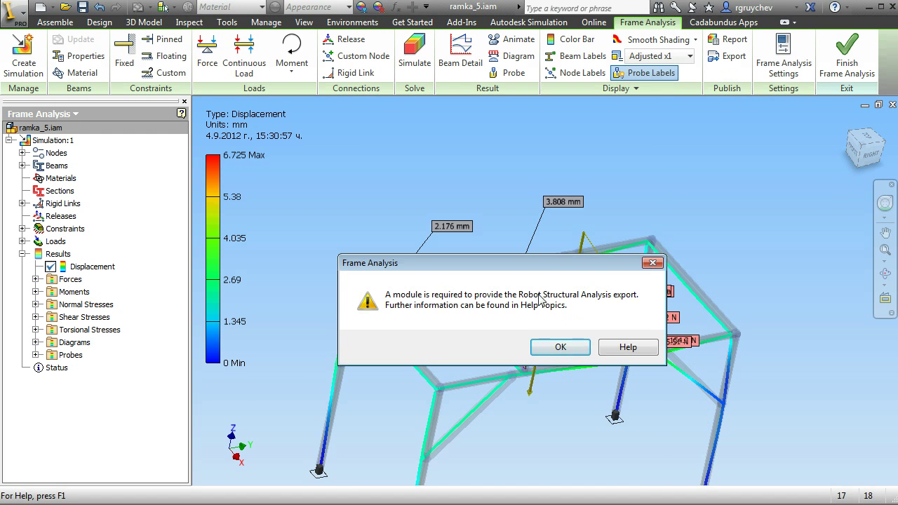
left_click_drag(569, 108, 571, 153)
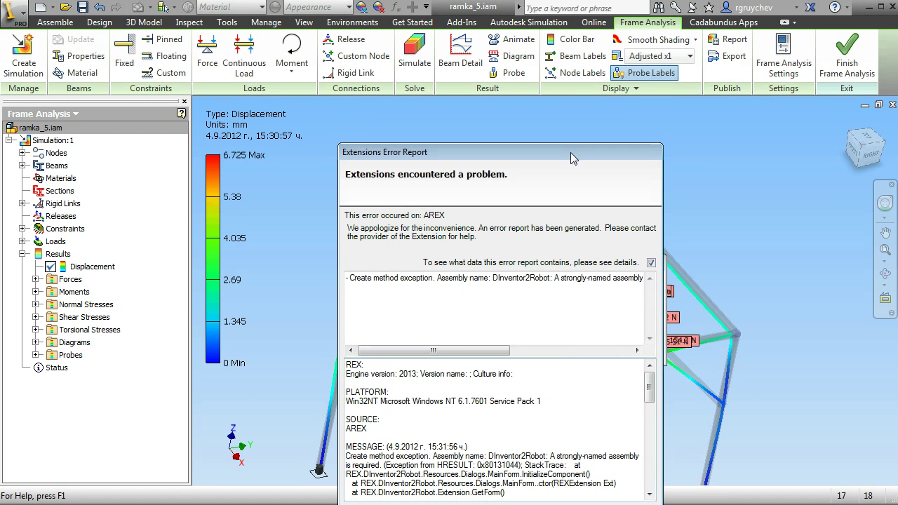
scroll(646, 449, "down", 3)
scroll(646, 470, "up", 3)
key("Escape")
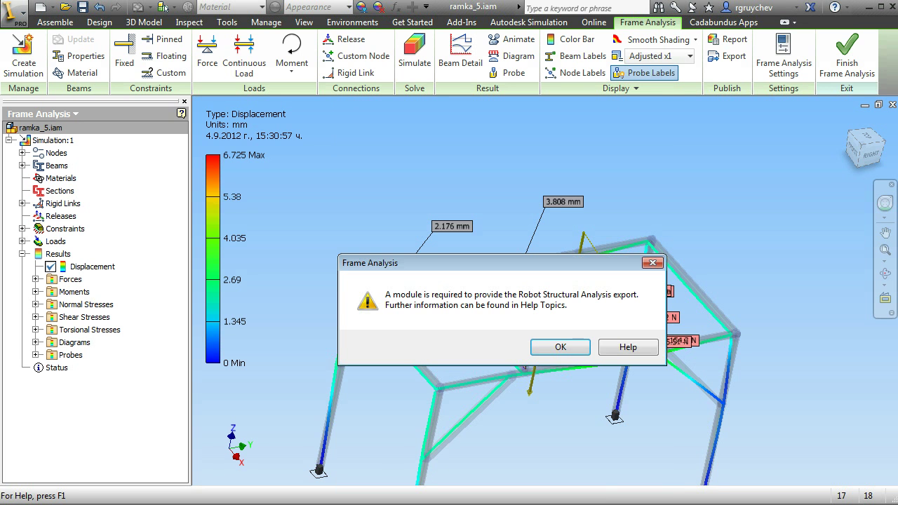
left_click(568, 351)
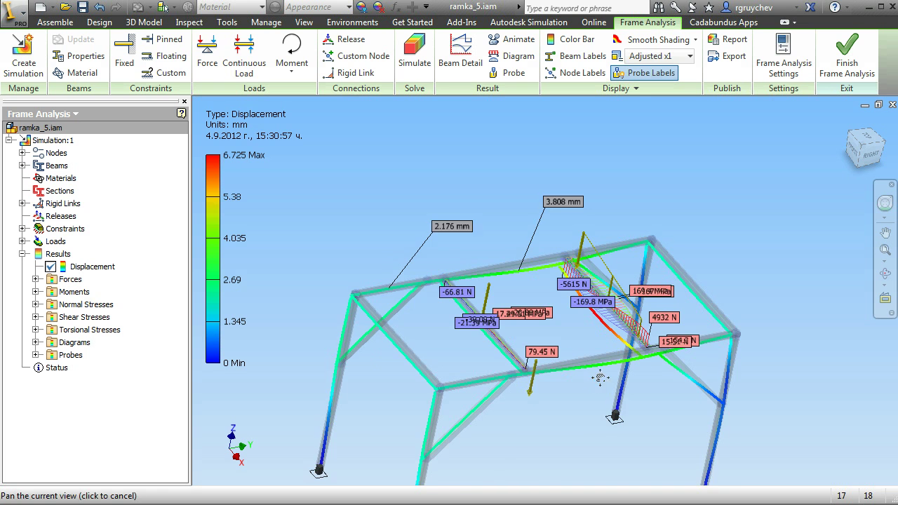
scroll(593, 381, "up", 3)
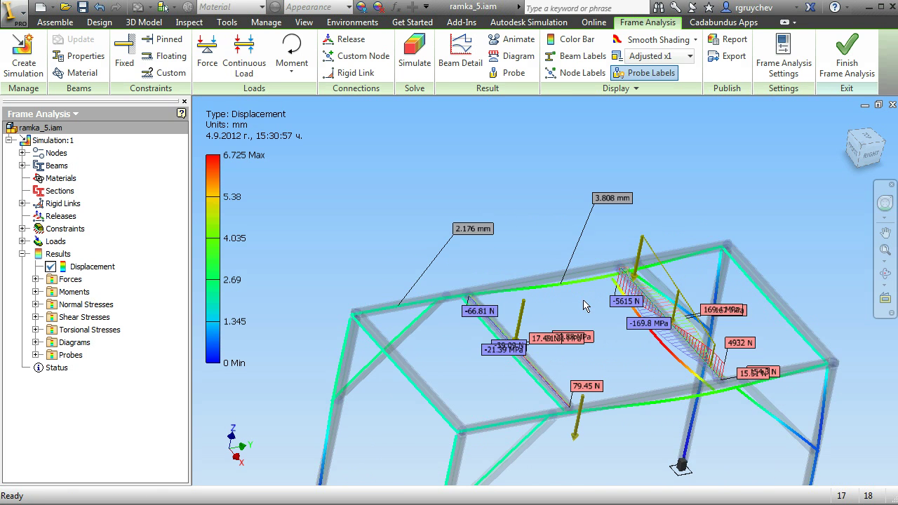
scroll(584, 305, "down", 5)
scroll(580, 304, "up", 3)
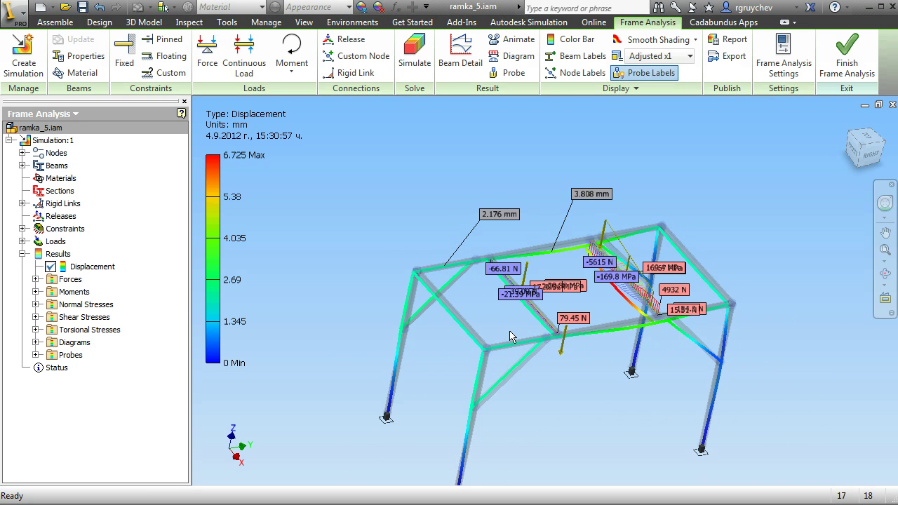
- Start the Force command and examine the nodes where the diagonal brace and the crossbeam meet the upper beam near the frame's corner
scroll(548, 255, "up", 3)
mouse_move(547, 255)
middle_mouse_down()
mouse_move(551, 322)
mouse_move(537, 261)
middle_mouse_up()
scroll(537, 260, "up", 4)
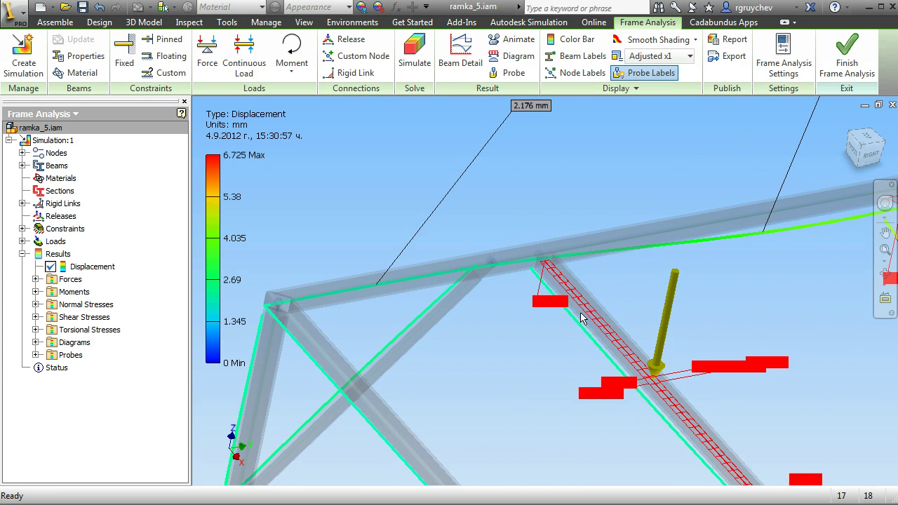
middle_click_drag(480, 341, 483, 323)
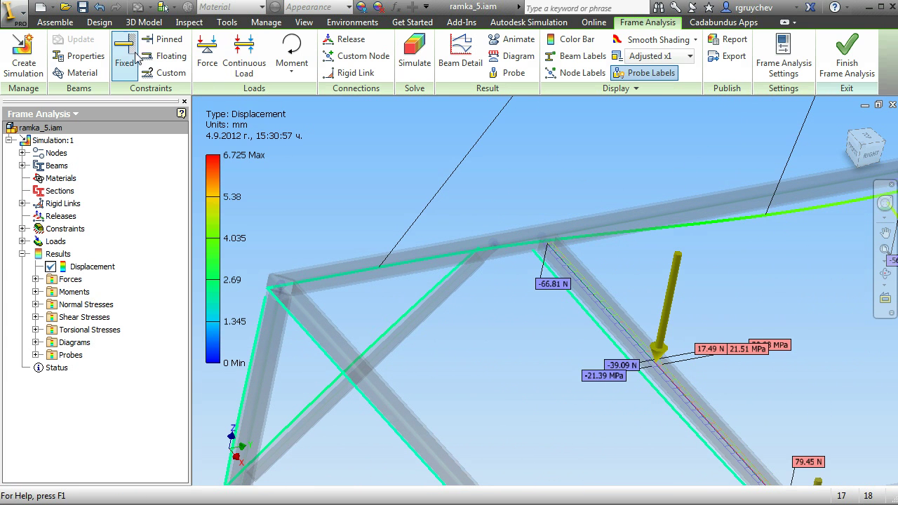
left_click(207, 53)
middle_click_drag(519, 246, 478, 267)
scroll(478, 267, "up", 2)
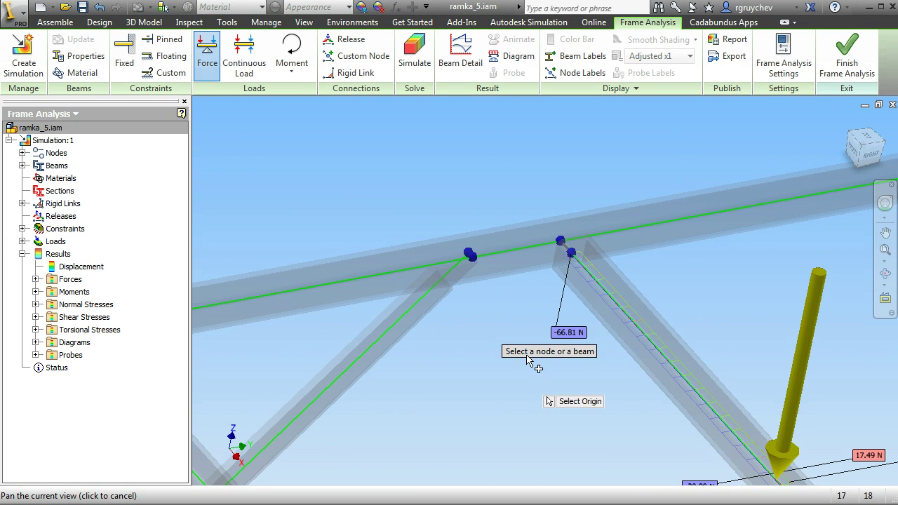
middle_click_drag(455, 314, 469, 298)
scroll(469, 296, "down", 2)
scroll(480, 258, "up", 2)
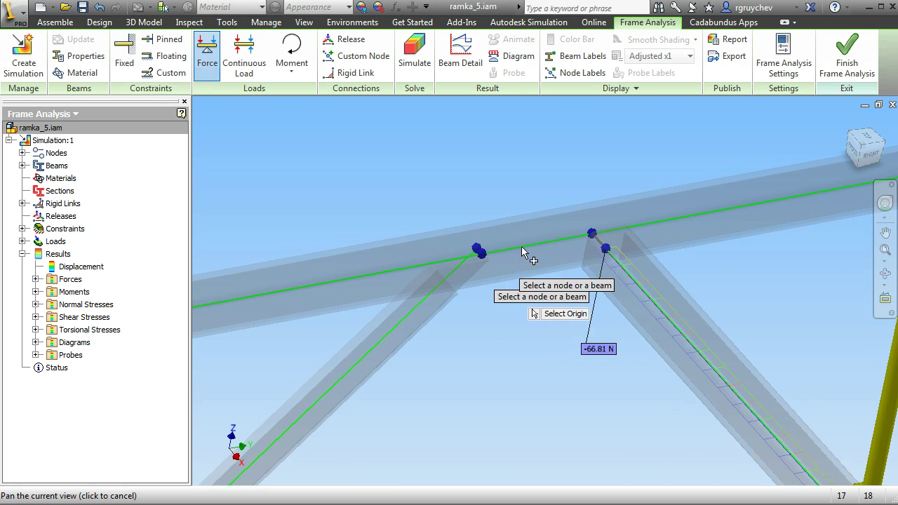
scroll(475, 305, "down", 3)
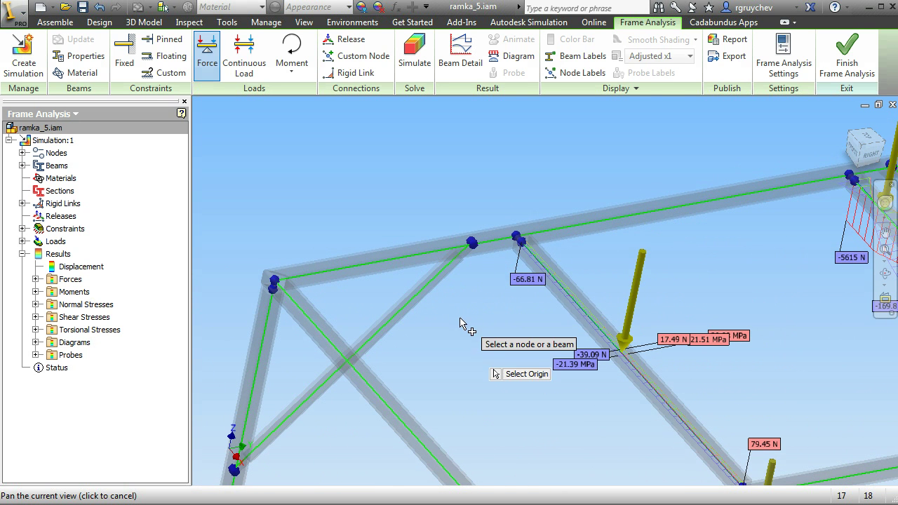
mouse_move(457, 323)
middle_mouse_down()
mouse_move(446, 275)
mouse_move(442, 314)
middle_mouse_up()
scroll(446, 277, "down", 3)
scroll(453, 281, "up", 2)
scroll(444, 276, "down", 2)
scroll(447, 300, "up", 3)
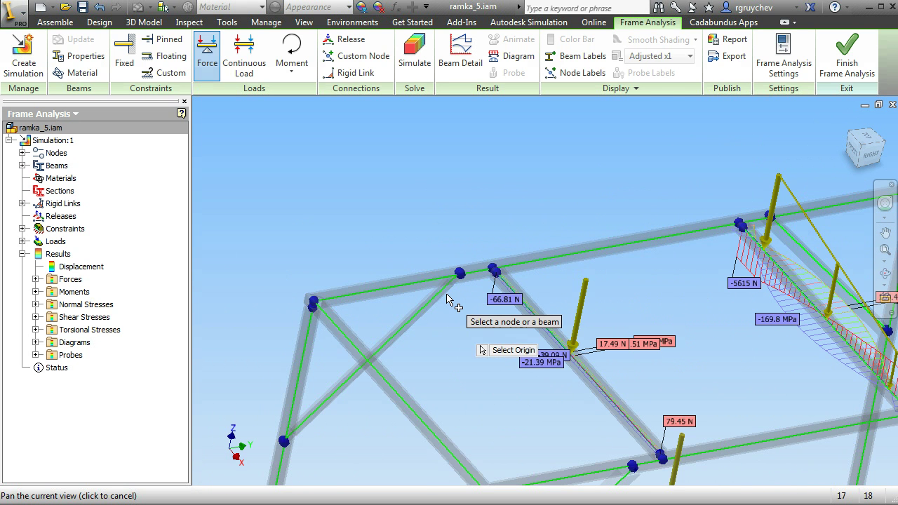
scroll(447, 298, "up", 2)
middle_click_drag(449, 298, 446, 315)
scroll(446, 316, "down", 2)
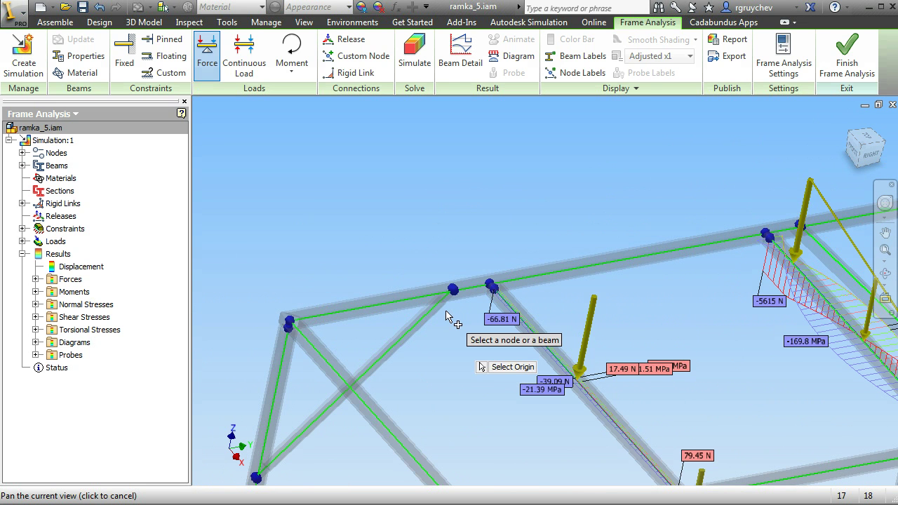